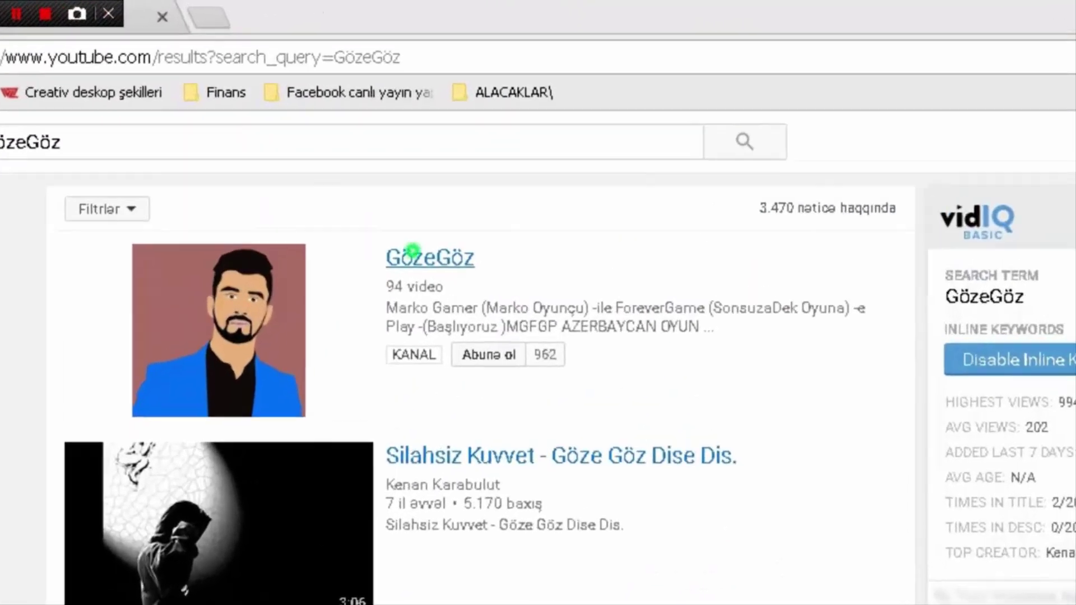
Step: Subscribe to the GözeGöz channel found in the YouTube results and enable all of its notifications
{"action": "left_click", "coordinate": [457, 161]}
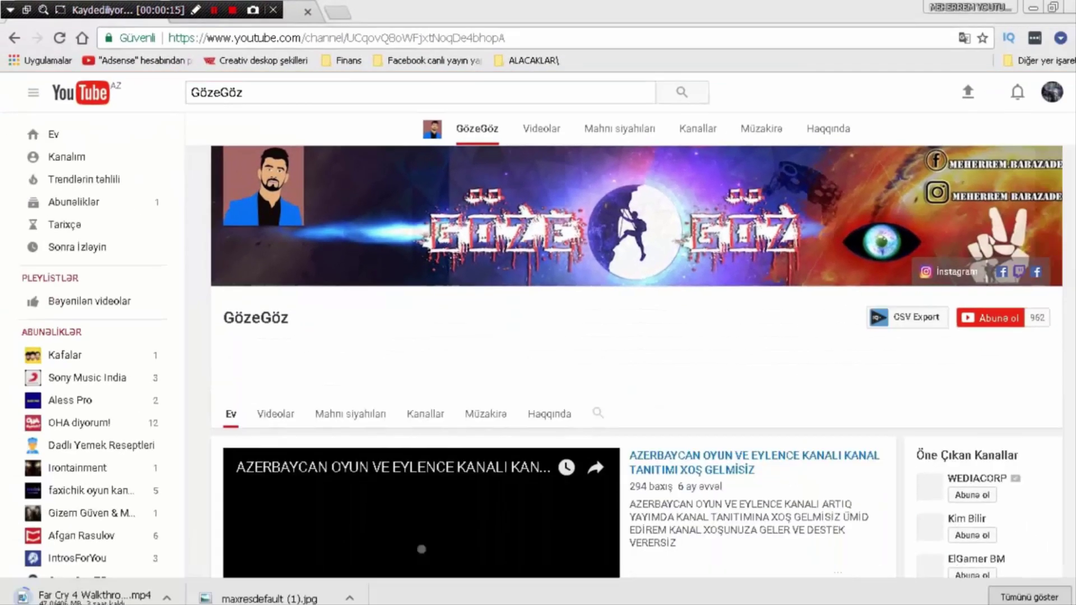
{"action": "left_click", "coordinate": [983, 316]}
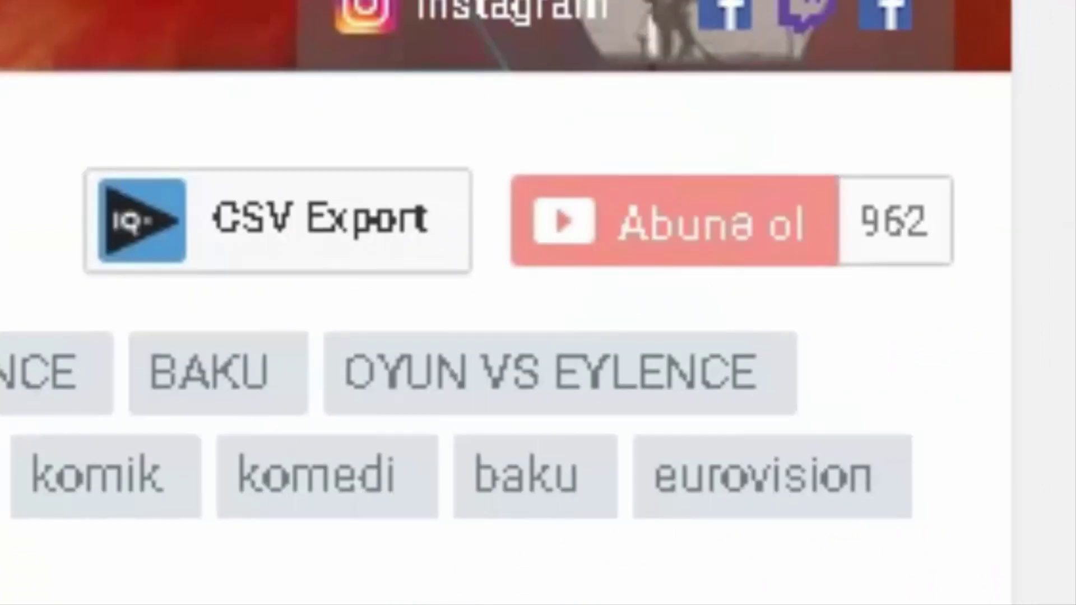
{"action": "left_click", "coordinate": [781, 222]}
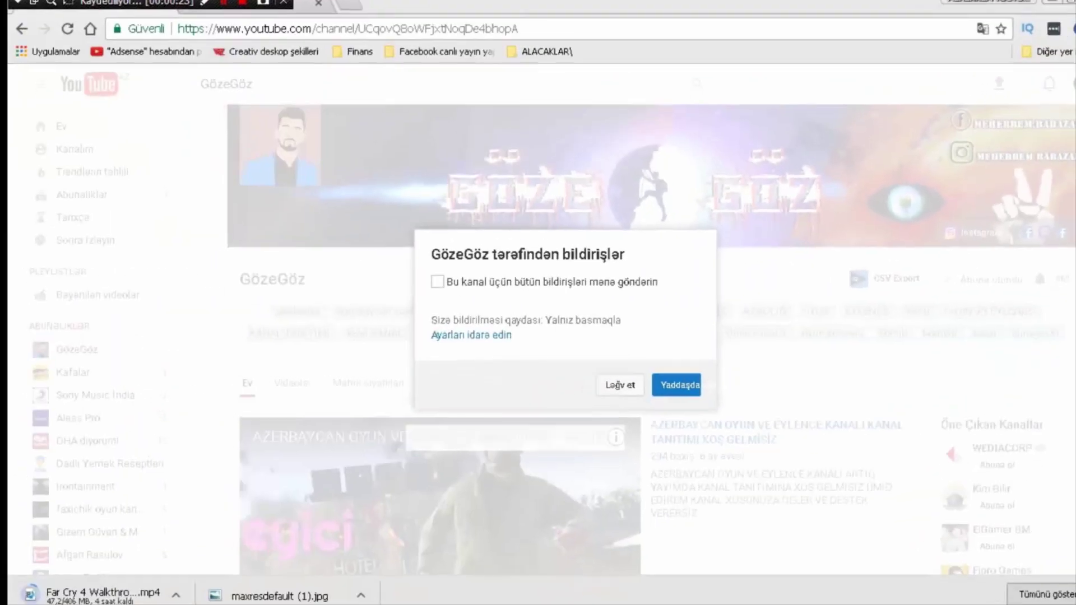
{"action": "left_click", "coordinate": [426, 281]}
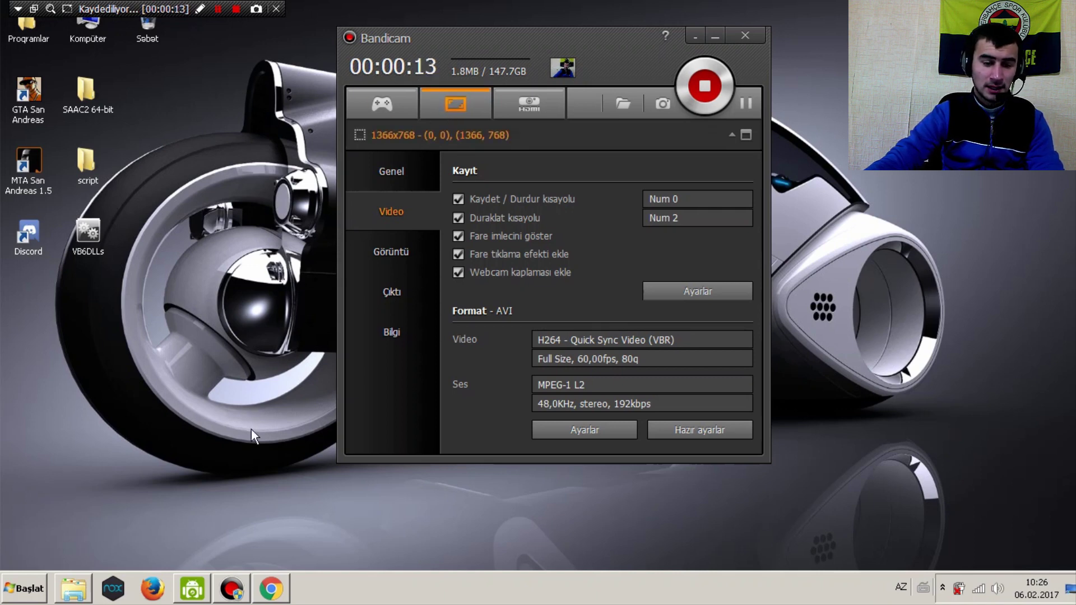
Step: Switch to Google Chrome and search Google for "CSGO WARZONE"
{"action": "mouse_move", "coordinate": [273, 589]}
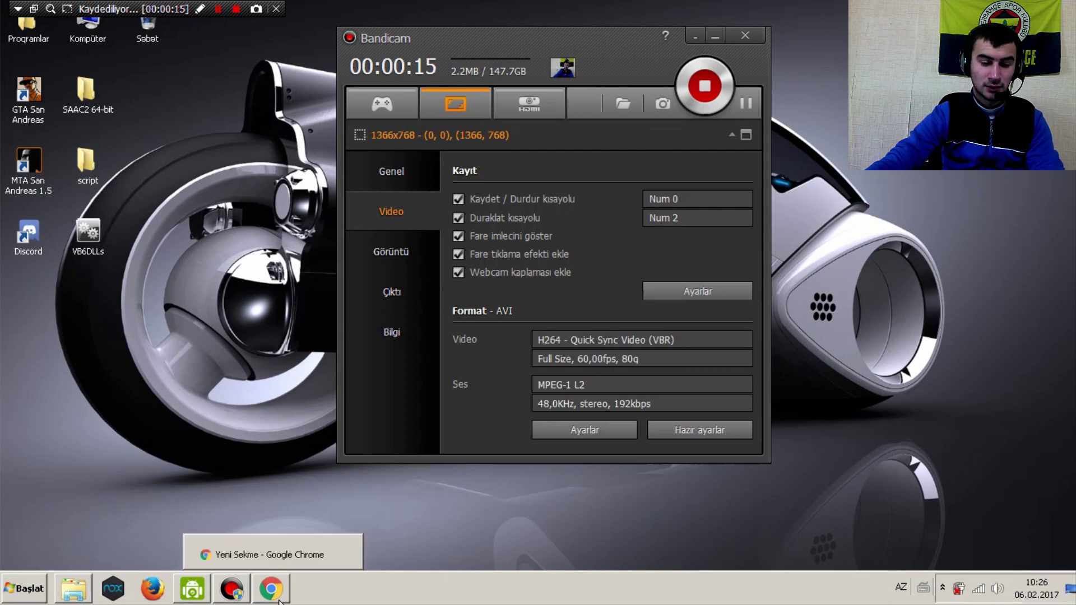
{"action": "left_click", "coordinate": [277, 599]}
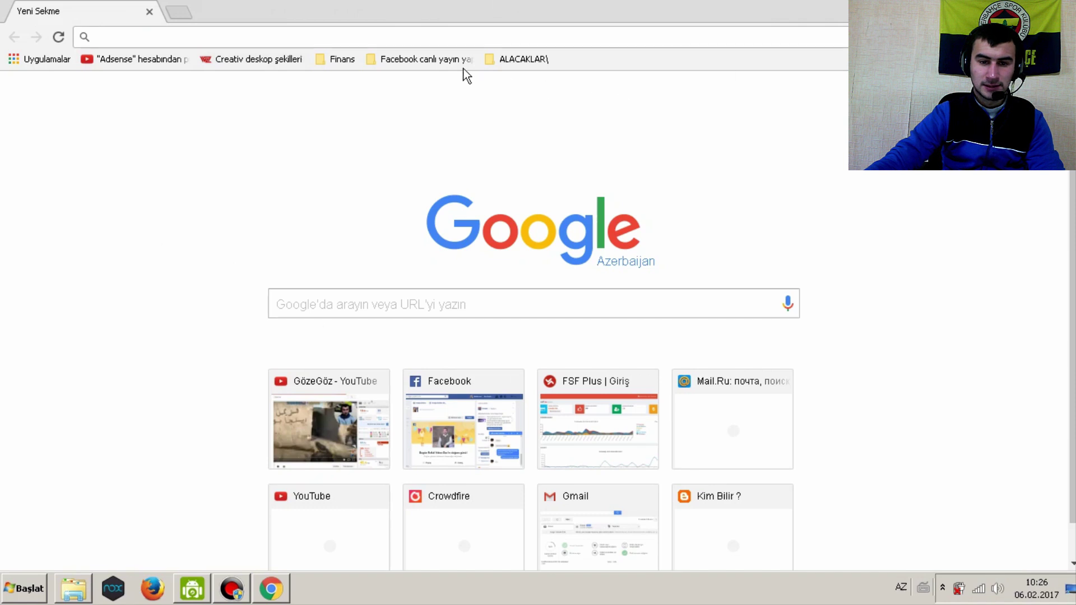
{"action": "left_click", "coordinate": [393, 309]}
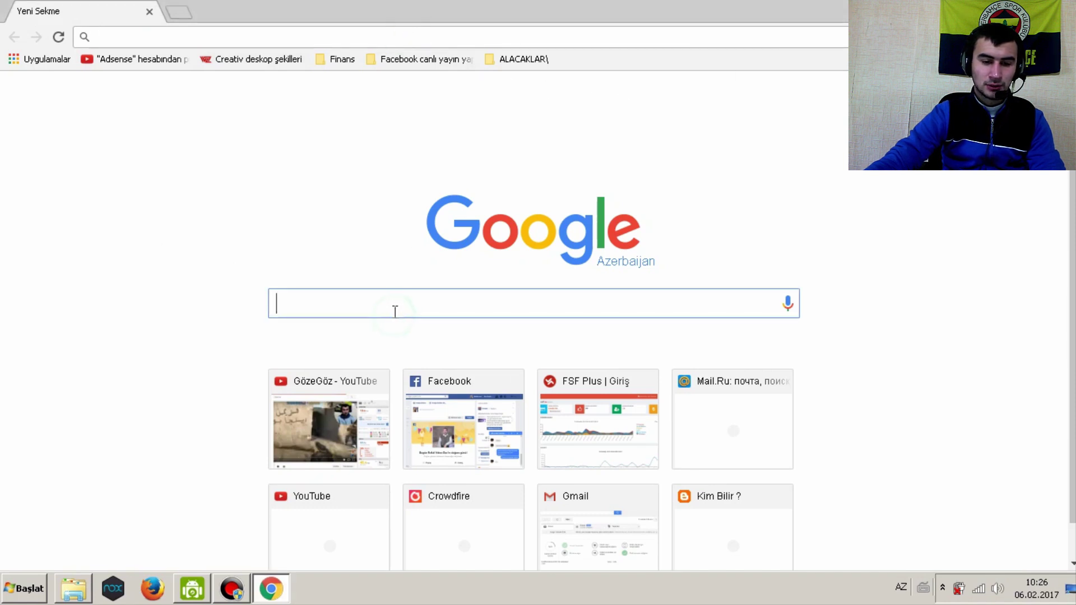
{"action": "type", "text": "CSGO"}
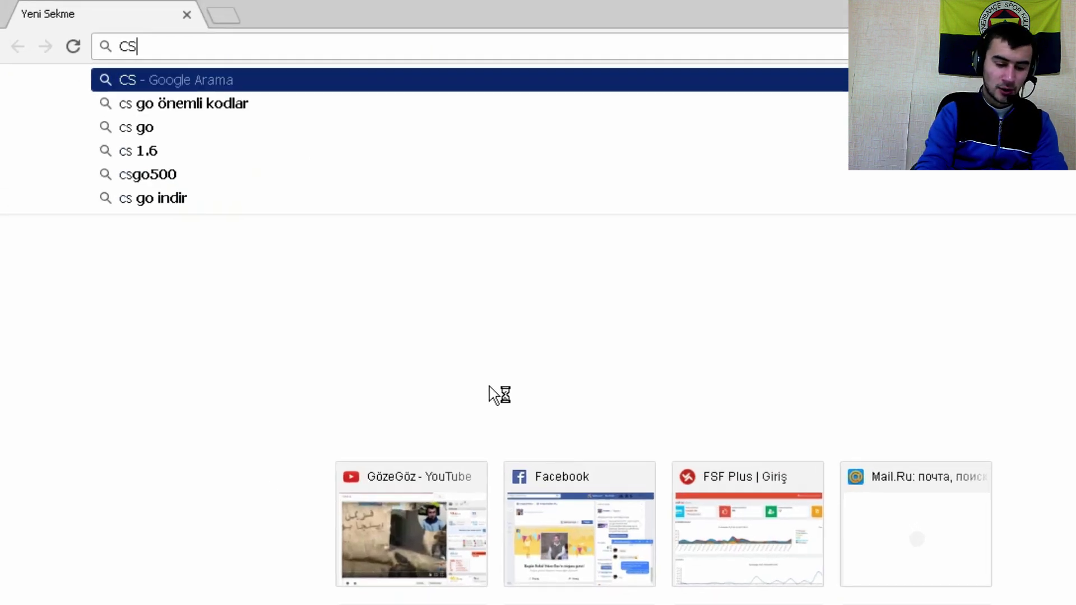
{"action": "type", "text": " Ü"}
{"action": "key", "text": "BackSpace"}
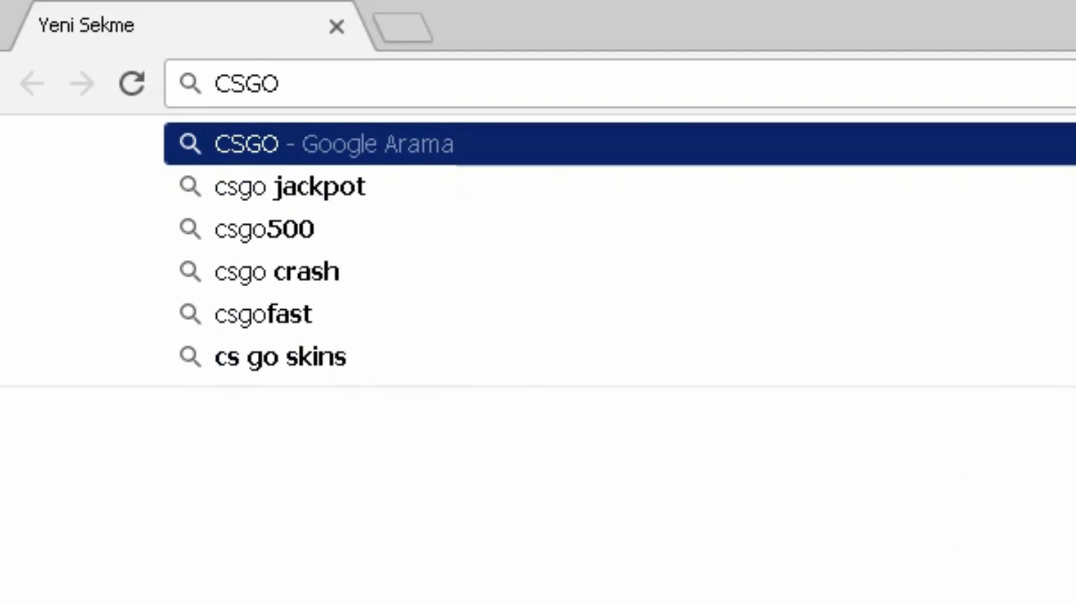
{"action": "type", "text": "WARZONR"}
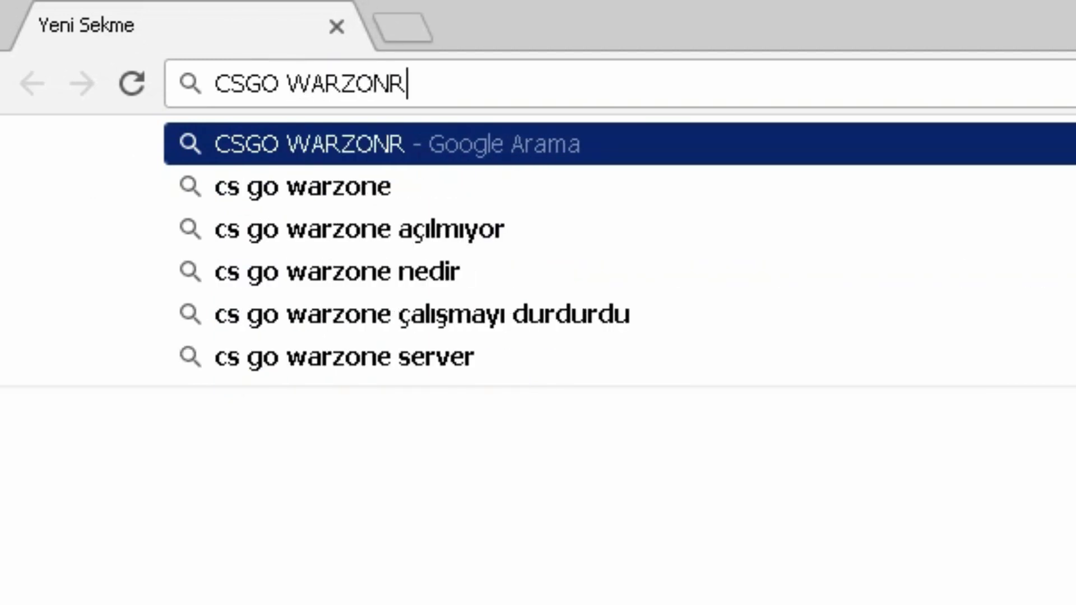
{"action": "key", "text": "BackSpace"}
{"action": "type", "text": "E"}
{"action": "key", "text": "Return"}
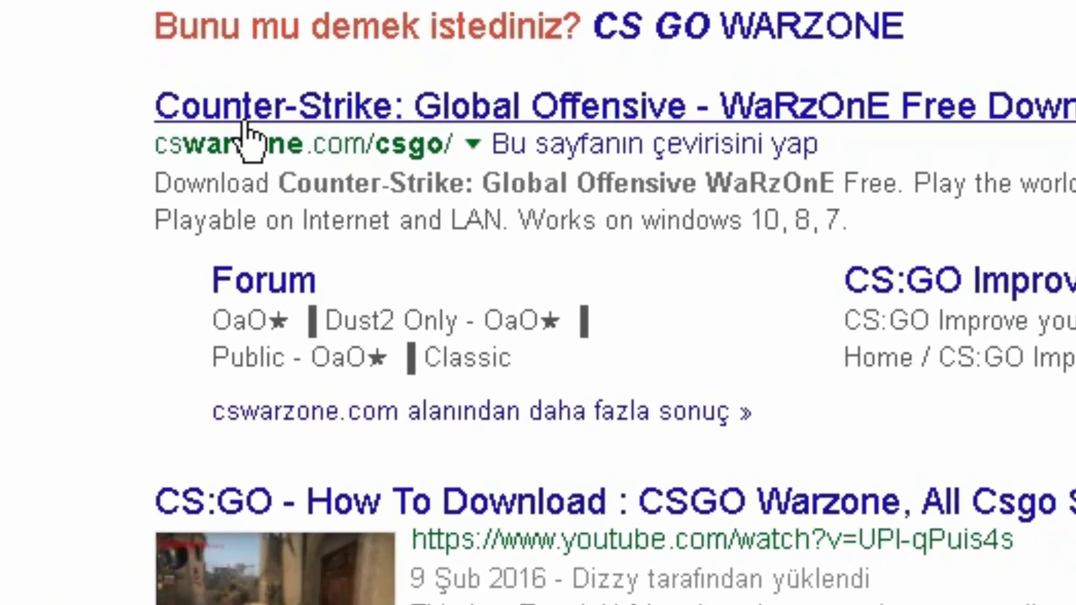
Step: Open the Counter-Strike: Global Offensive WaRzOnE search result on cswarzone.com and skim its page
{"action": "left_click", "coordinate": [224, 94]}
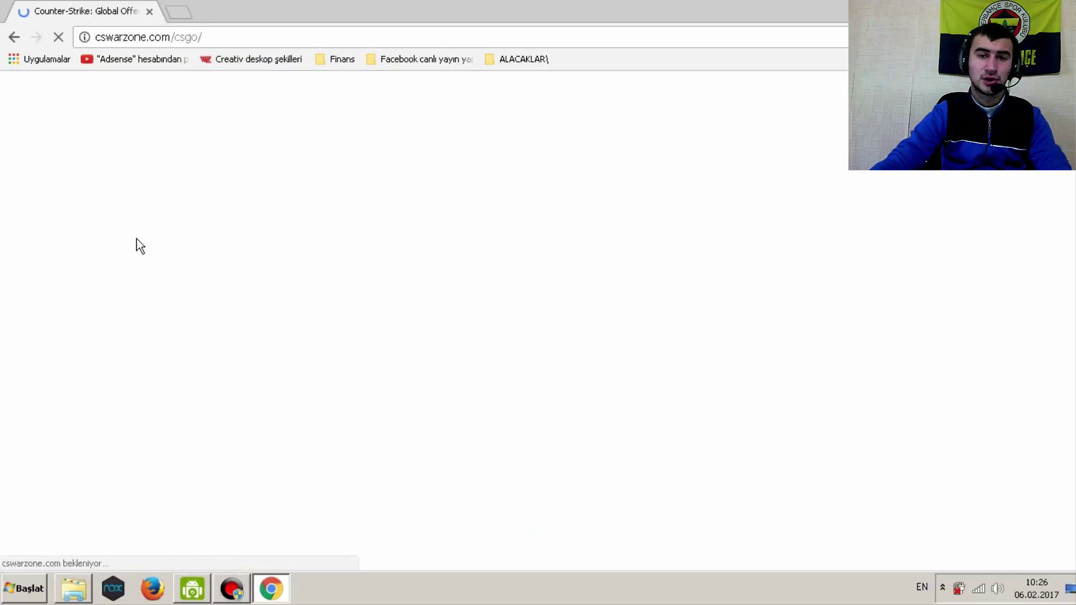
{"action": "scroll", "coordinate": [180, 269], "scroll_direction": "down", "scroll_amount": 4}
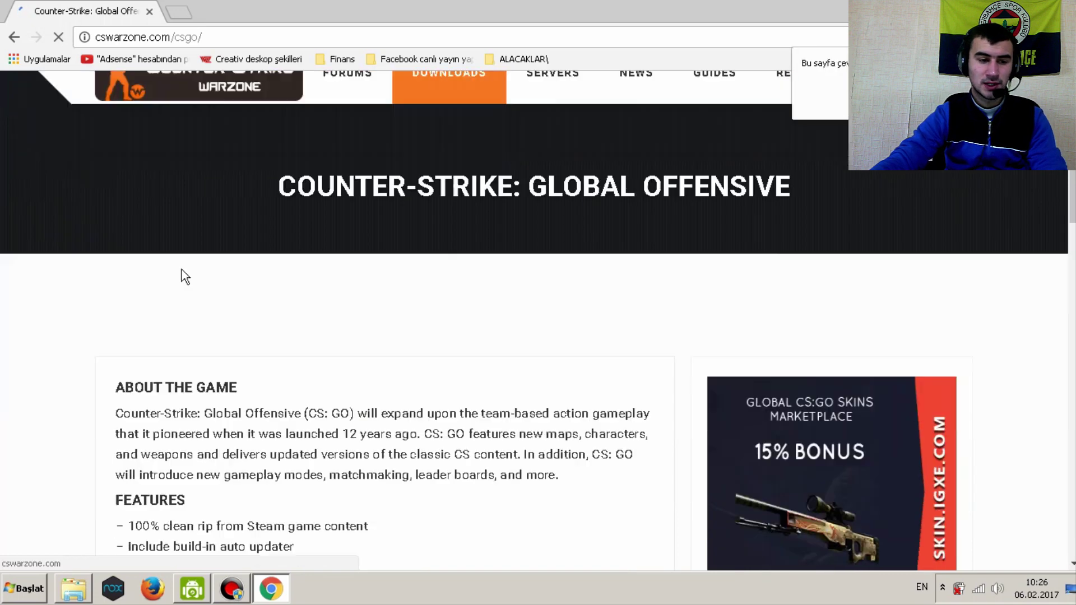
{"action": "scroll", "coordinate": [179, 261], "scroll_direction": "down", "scroll_amount": 7}
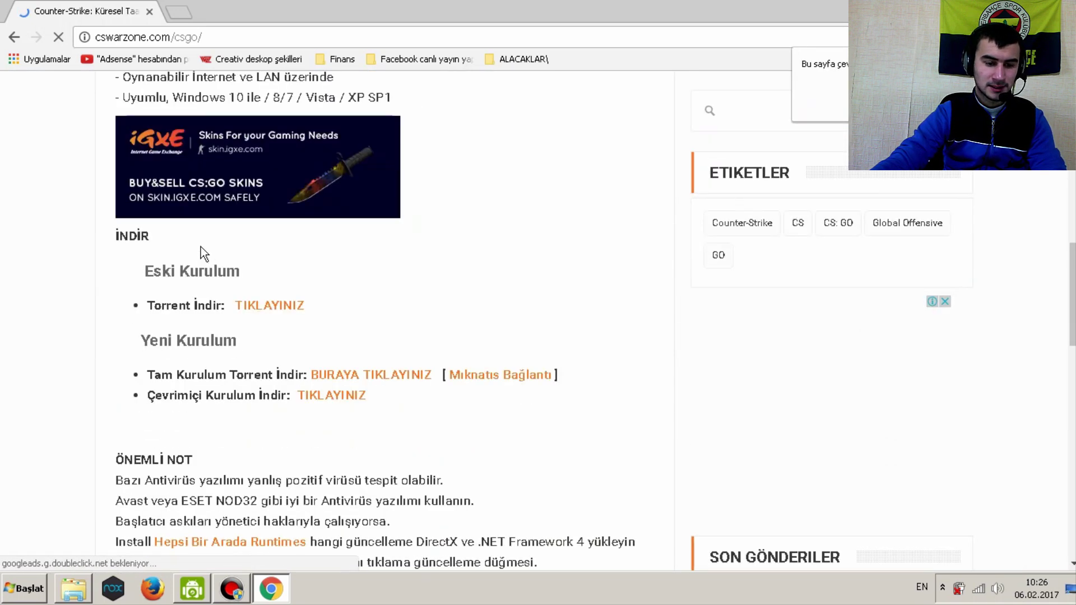
{"action": "scroll", "coordinate": [196, 224], "scroll_direction": "up", "scroll_amount": 10}
{"action": "scroll", "coordinate": [188, 161], "scroll_direction": "up", "scroll_amount": 3}
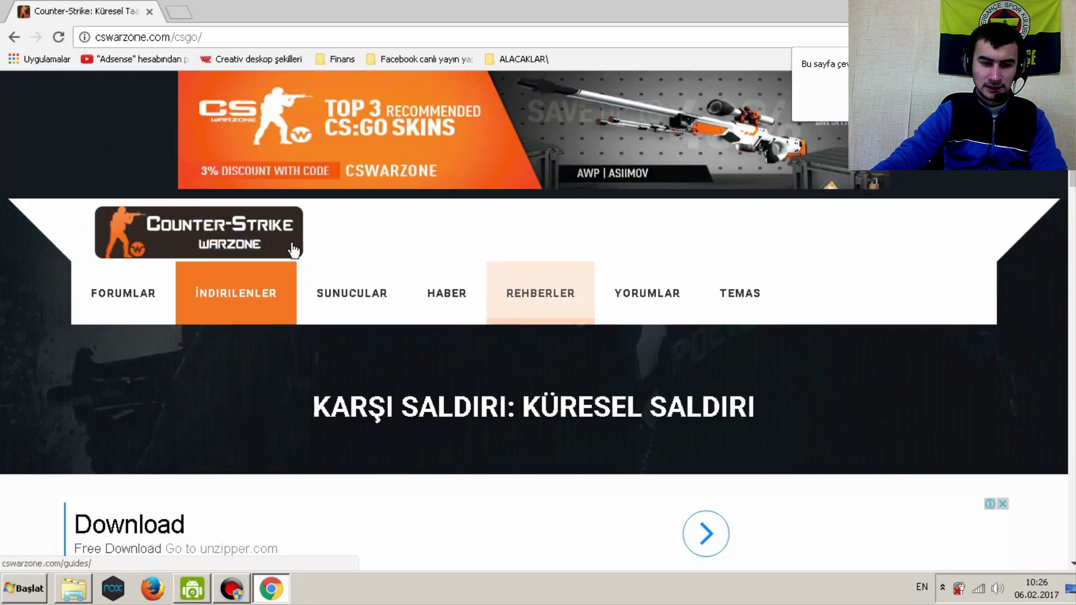
Step: Examine the game's feature list and the download links for the old and new installations
{"action": "mouse_move", "coordinate": [227, 276]}
{"action": "scroll", "coordinate": [227, 276], "scroll_direction": "down", "scroll_amount": 10}
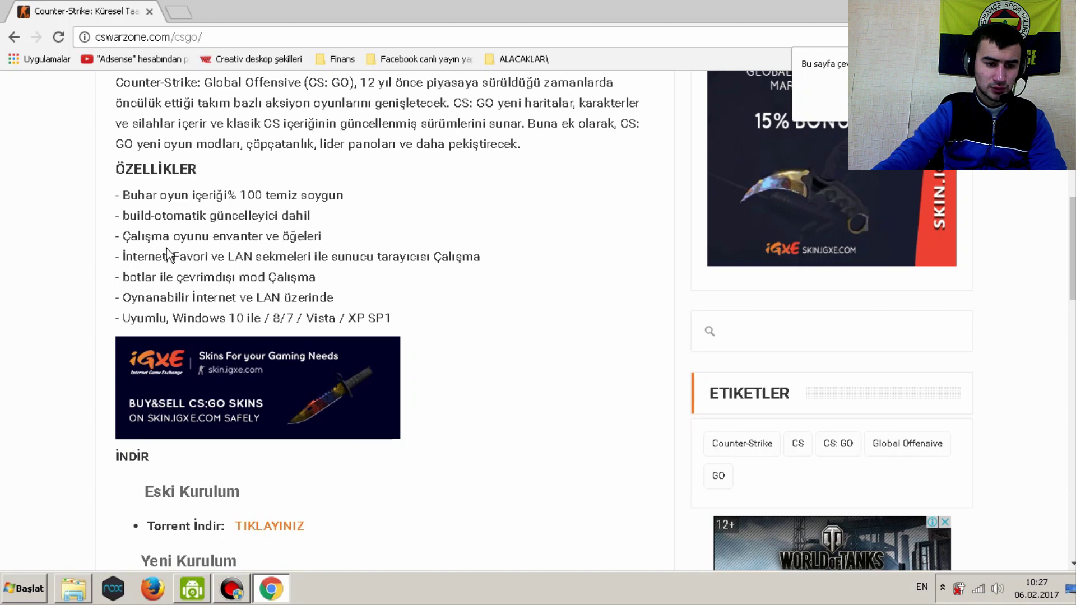
{"action": "scroll", "coordinate": [194, 245], "scroll_direction": "down", "scroll_amount": 1}
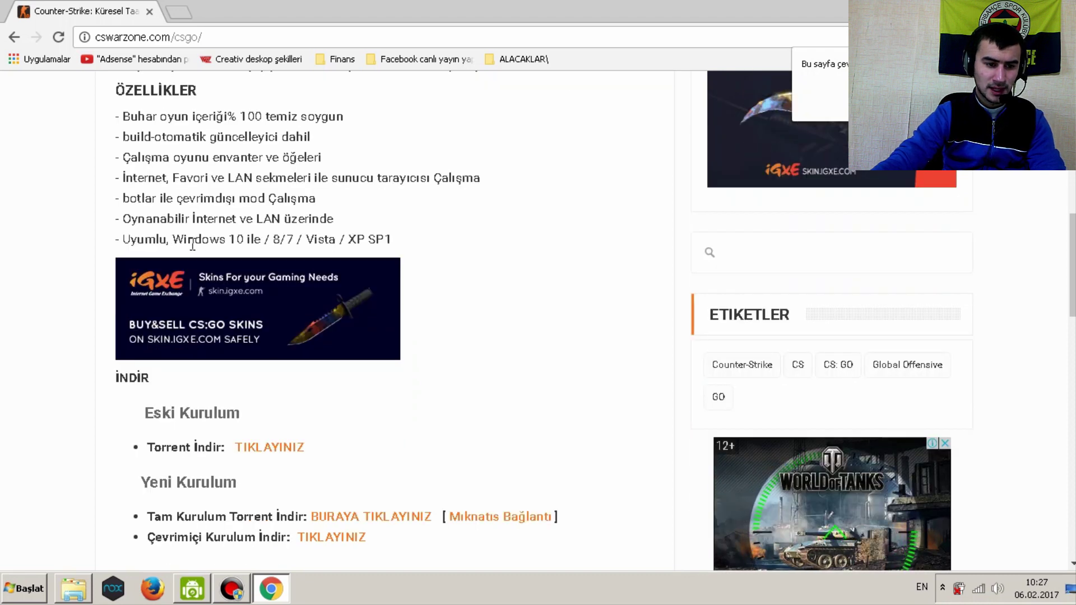
{"action": "mouse_move", "coordinate": [159, 225]}
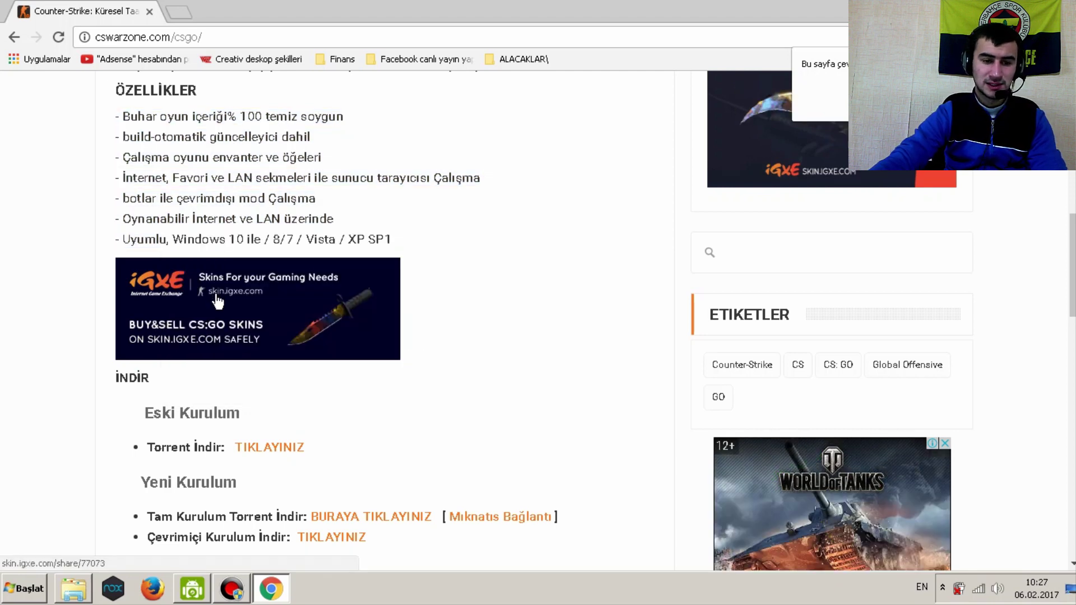
{"action": "scroll", "coordinate": [225, 280], "scroll_direction": "down", "scroll_amount": 3}
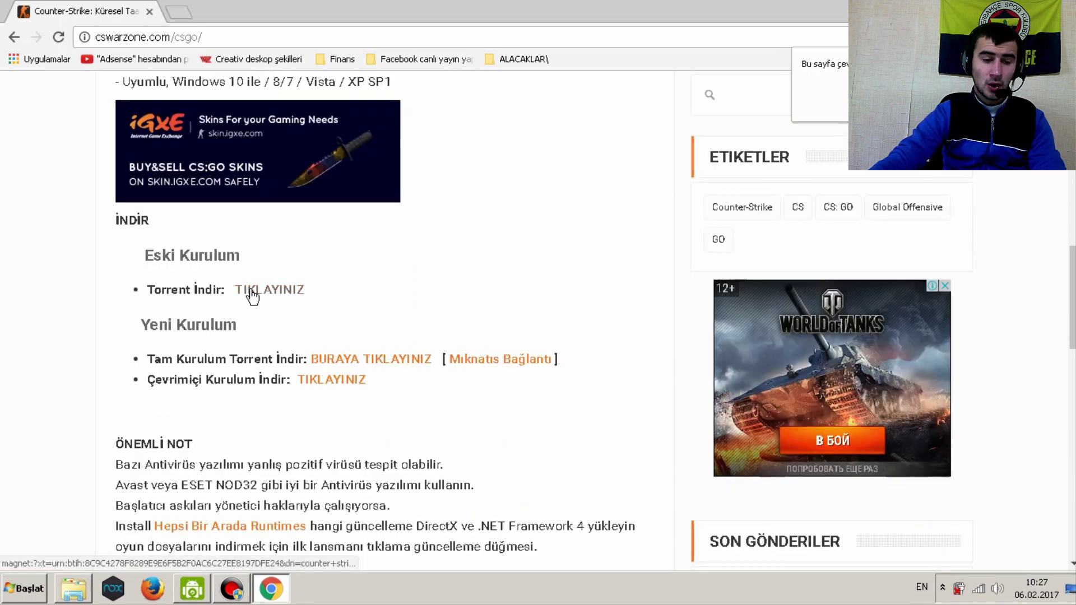
{"action": "mouse_move", "coordinate": [253, 296]}
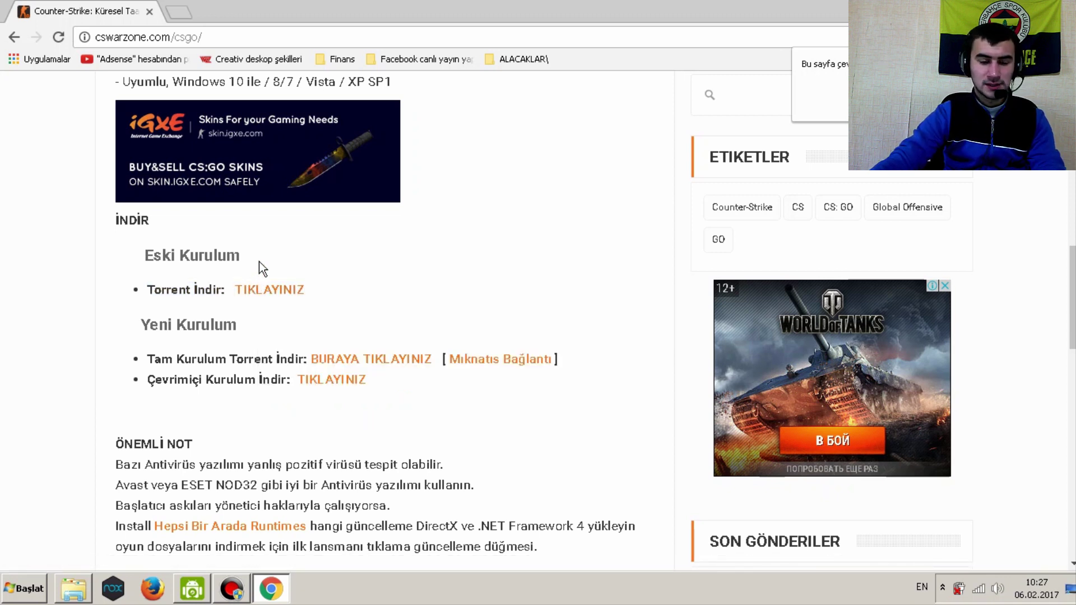
Step: Try the torrent download link under Eski Kurulum, then dismiss the magnet link prompt and close its tab
{"action": "left_click", "coordinate": [256, 292]}
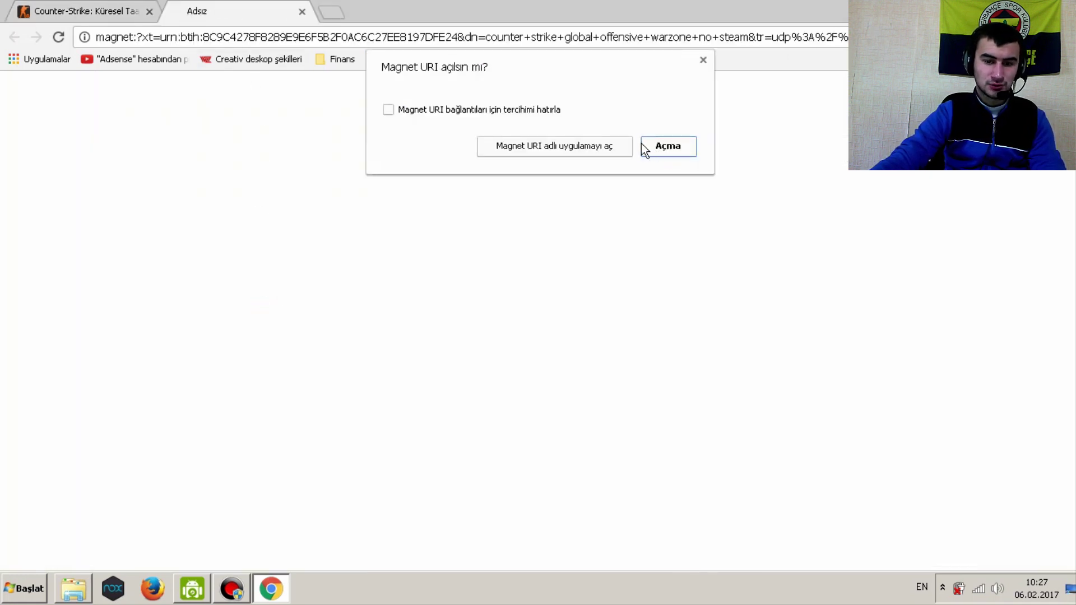
{"action": "left_click", "coordinate": [703, 59]}
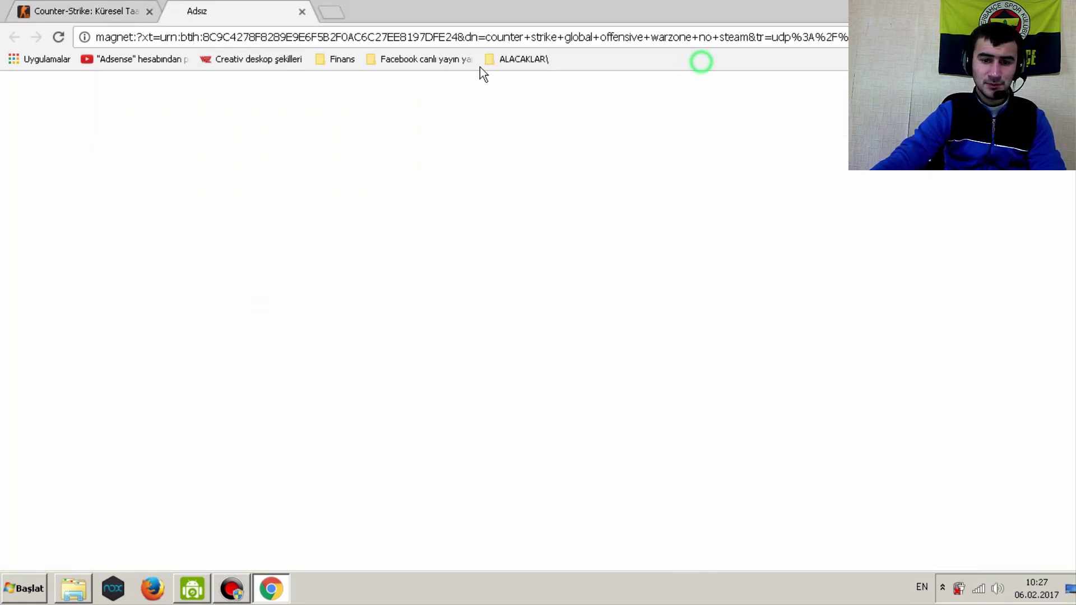
{"action": "left_click", "coordinate": [301, 12]}
{"action": "left_click", "coordinate": [650, 476]}
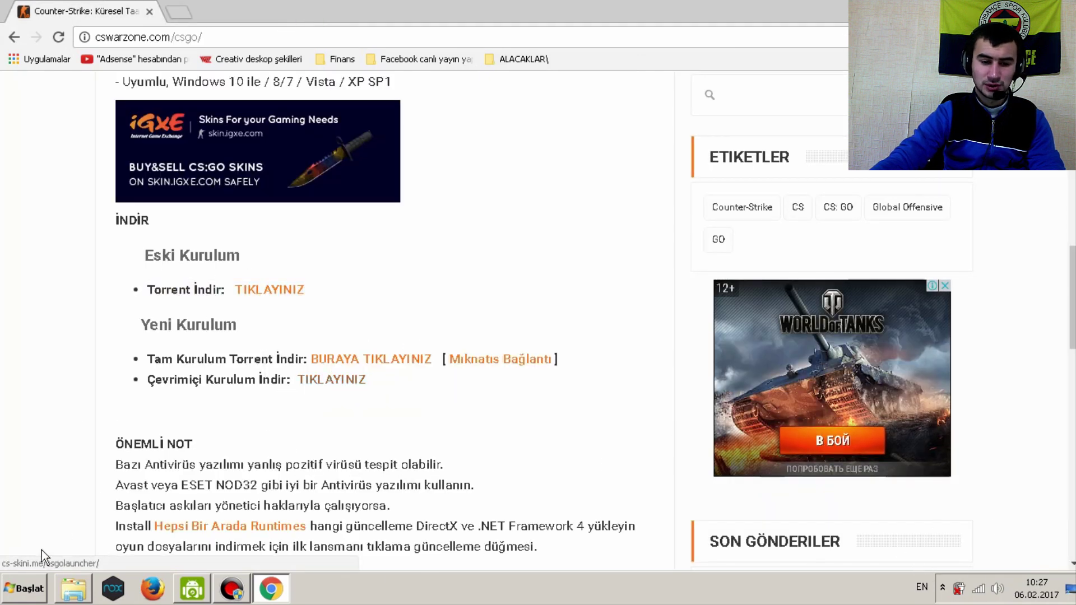
{"action": "left_click", "coordinate": [23, 588]}
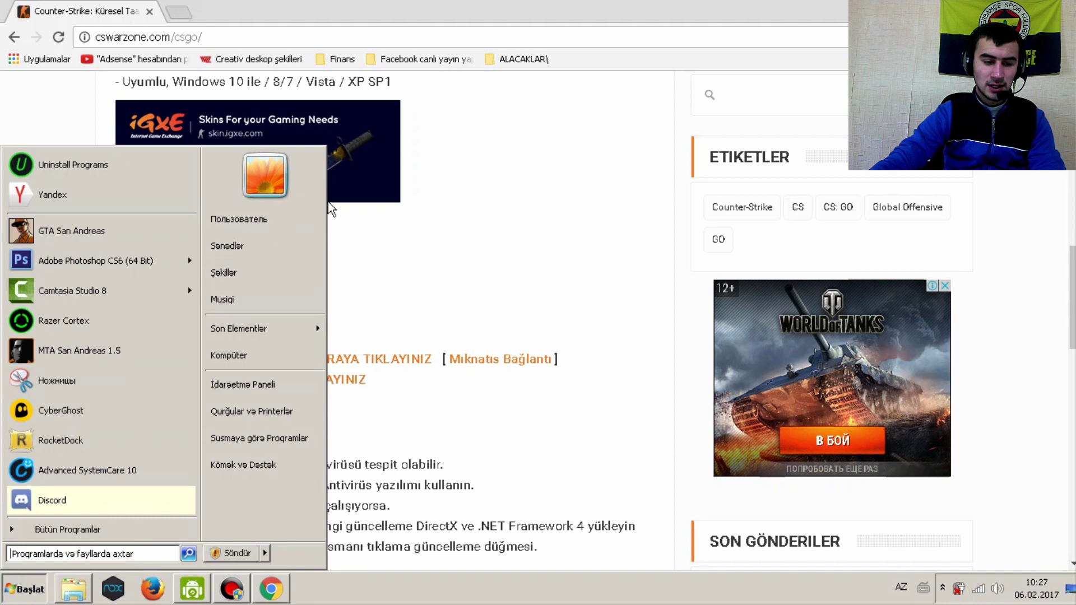
{"action": "left_click", "coordinate": [612, 230]}
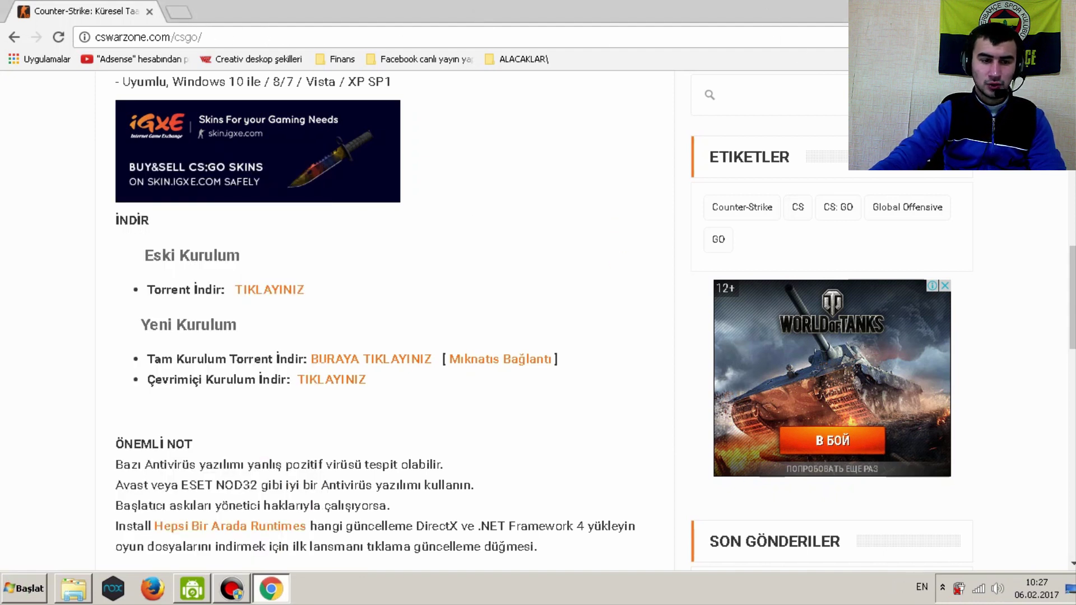
Step: Minimize the browser and open the Oyunlar folder inside the desktop's Proqramlar folder
{"action": "left_click", "coordinate": [779, 10]}
{"action": "left_click", "coordinate": [271, 589]}
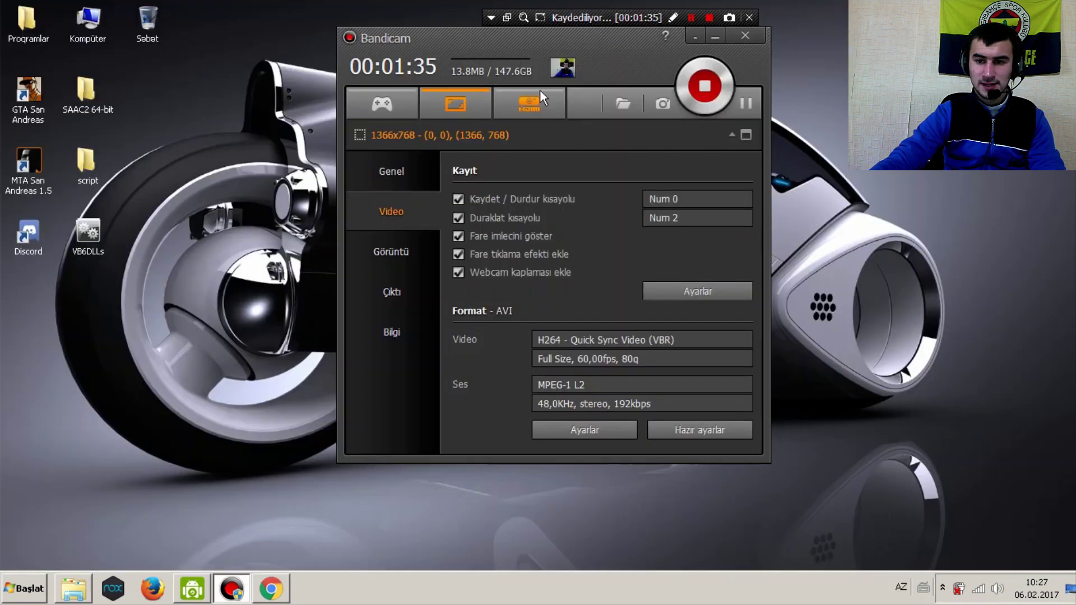
{"action": "double_click", "coordinate": [7, 12]}
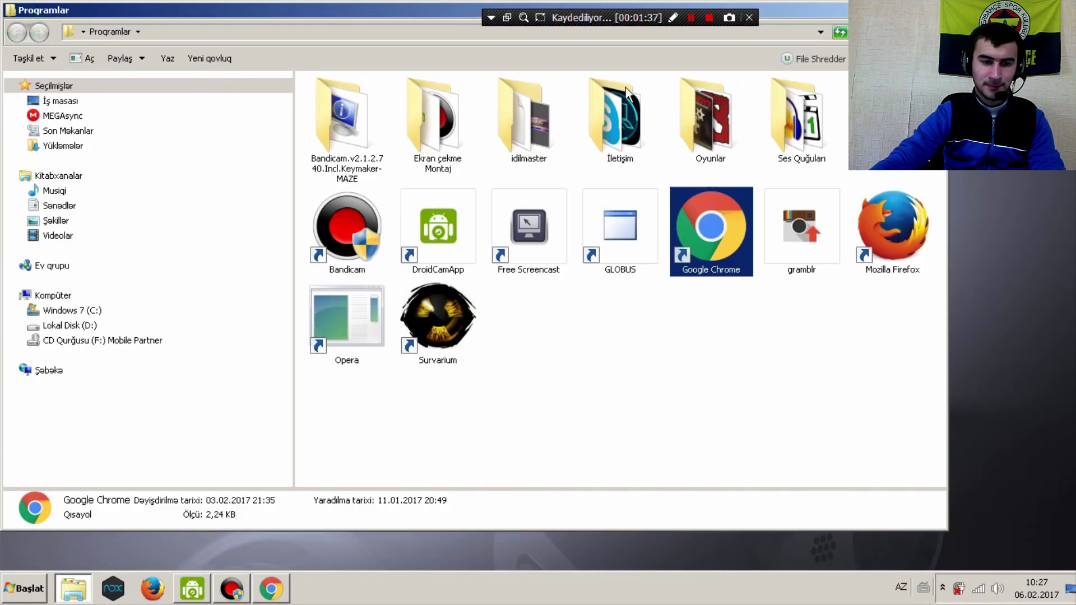
{"action": "double_click", "coordinate": [700, 111]}
Step: Open the file location of the Counter-Strike Global Offensive WaRzOnE shortcut and look through the game's installation files
{"action": "left_click", "coordinate": [364, 101]}
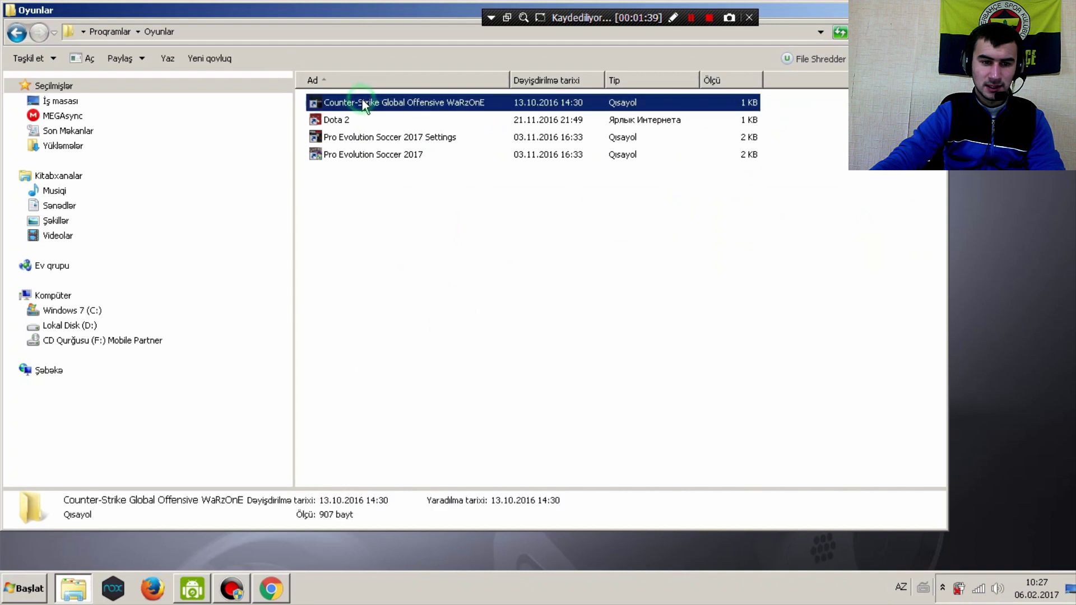
{"action": "right_click", "coordinate": [476, 104]}
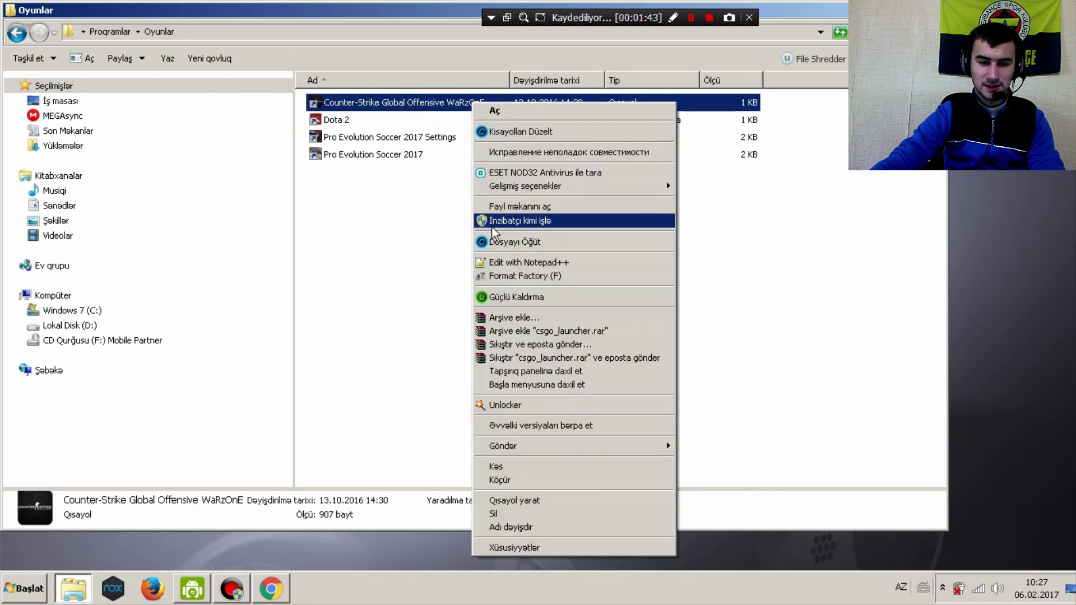
{"action": "left_click", "coordinate": [506, 206]}
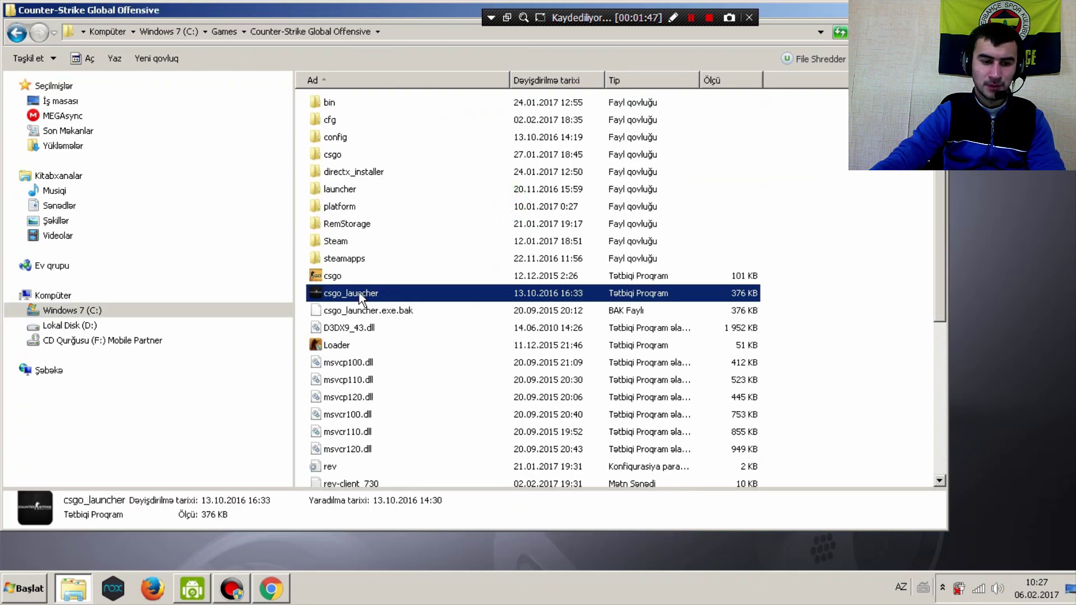
{"action": "scroll", "coordinate": [370, 314], "scroll_direction": "down", "scroll_amount": 5}
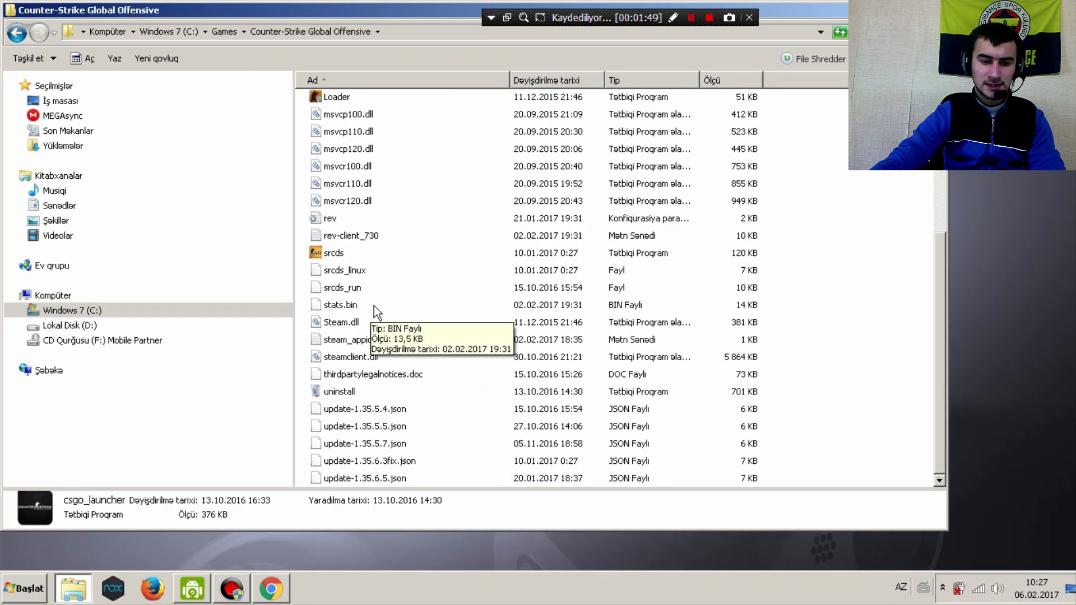
Step: Return to the Oyunlar folder and launch the Counter-Strike Global Offensive WaRzOnE shortcut
{"action": "left_click", "coordinate": [17, 32]}
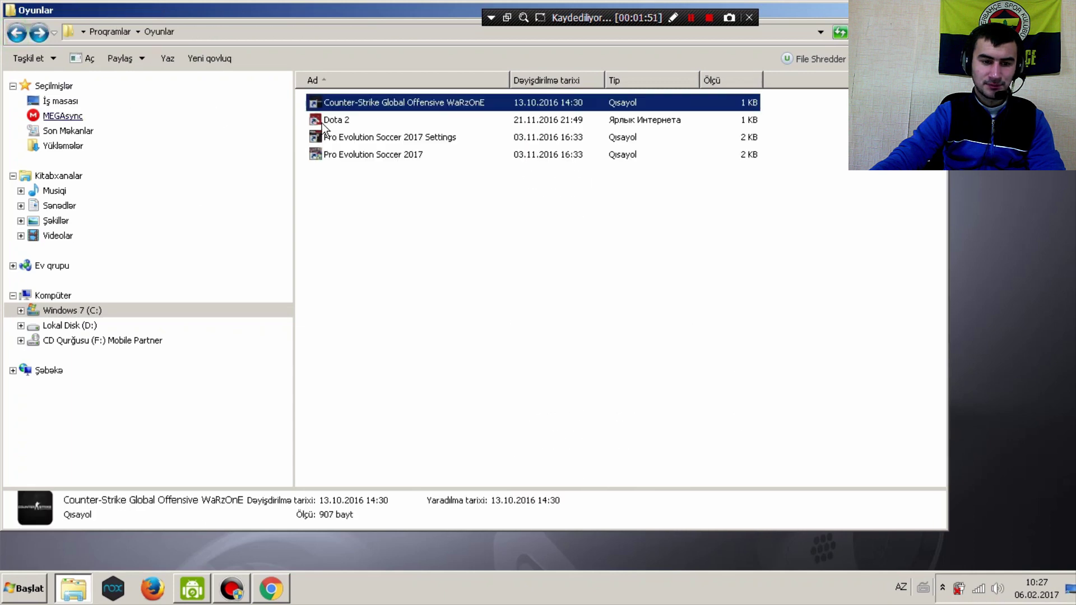
{"action": "double_click", "coordinate": [359, 104]}
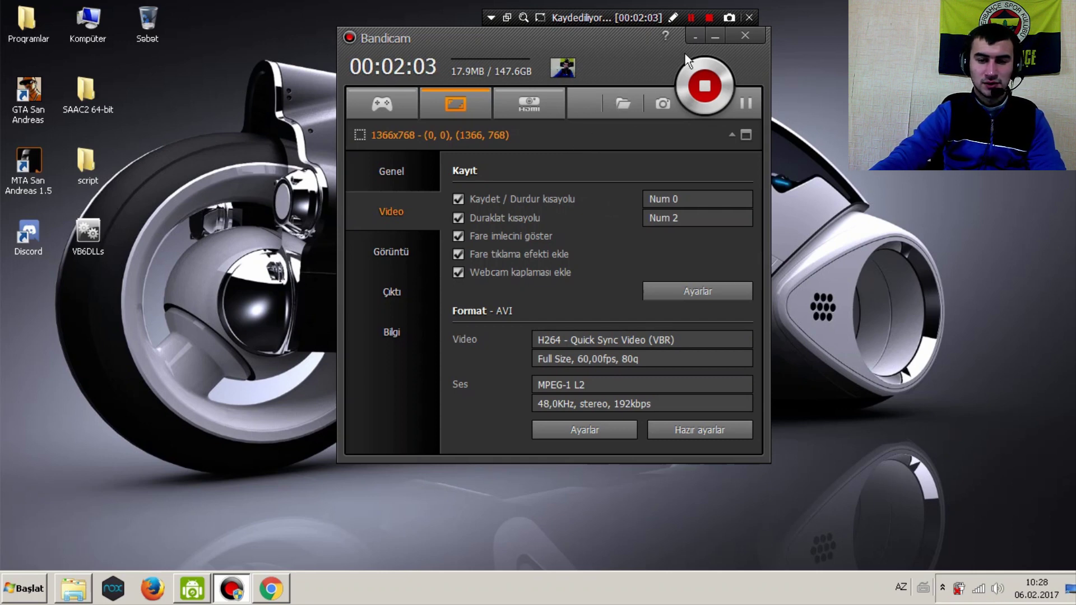
Step: Minimize the Bandicam window and reopen the Oyunlar folder from Proqramlar on the desktop
{"action": "left_click", "coordinate": [715, 35]}
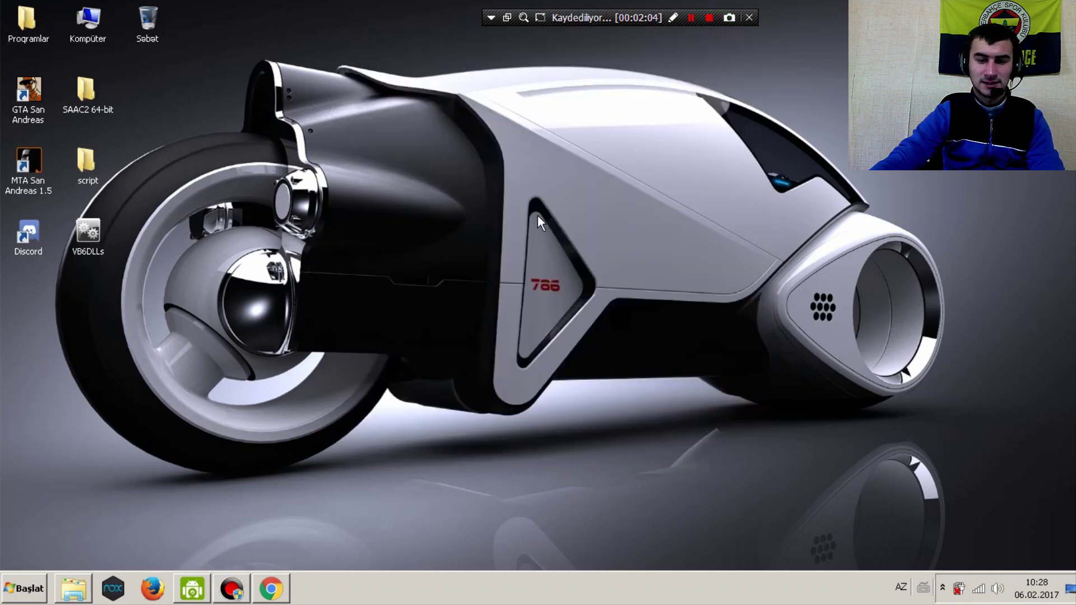
{"action": "double_click", "coordinate": [20, 33]}
{"action": "double_click", "coordinate": [727, 137]}
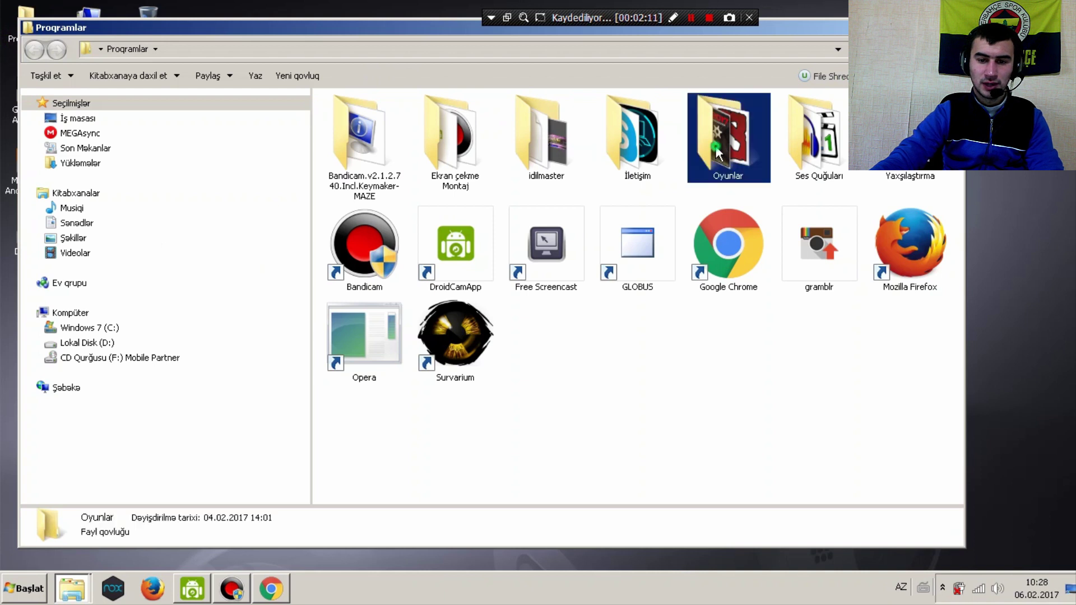
Step: Launch the game from its shortcut in Oyunlar and start the update for version 1.35.6.6 in the CS:GO Launcher
{"action": "double_click", "coordinate": [414, 122]}
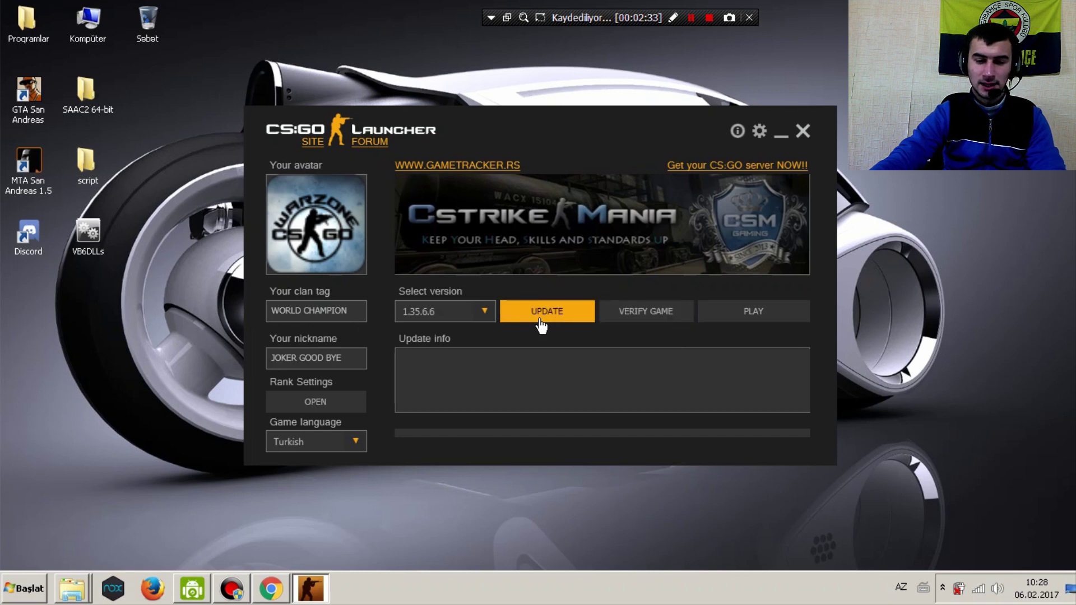
{"action": "left_click", "coordinate": [484, 309]}
{"action": "left_click", "coordinate": [485, 309]}
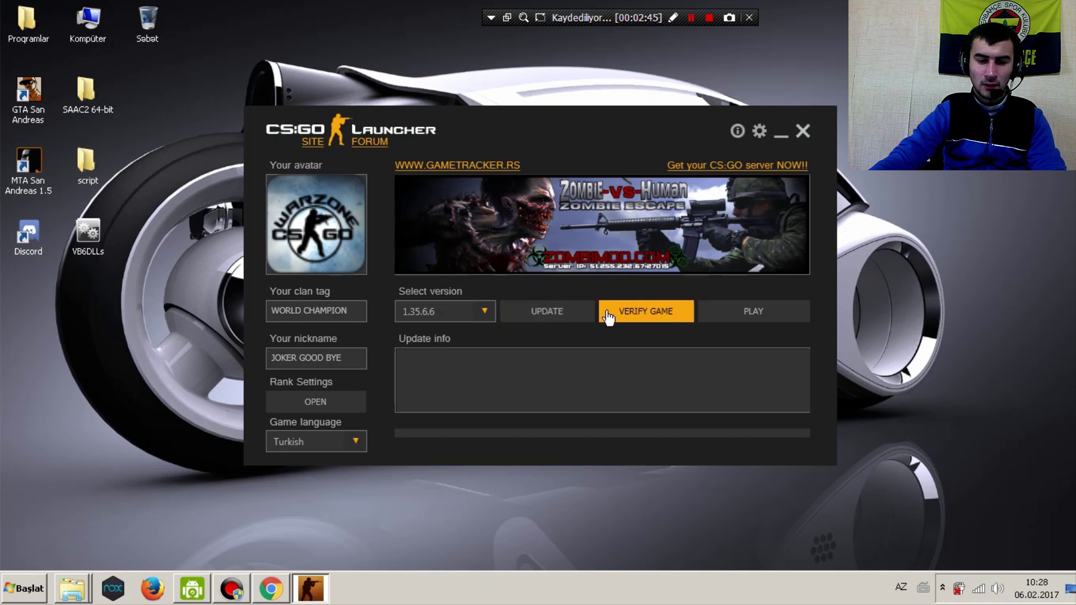
{"action": "left_click", "coordinate": [531, 318]}
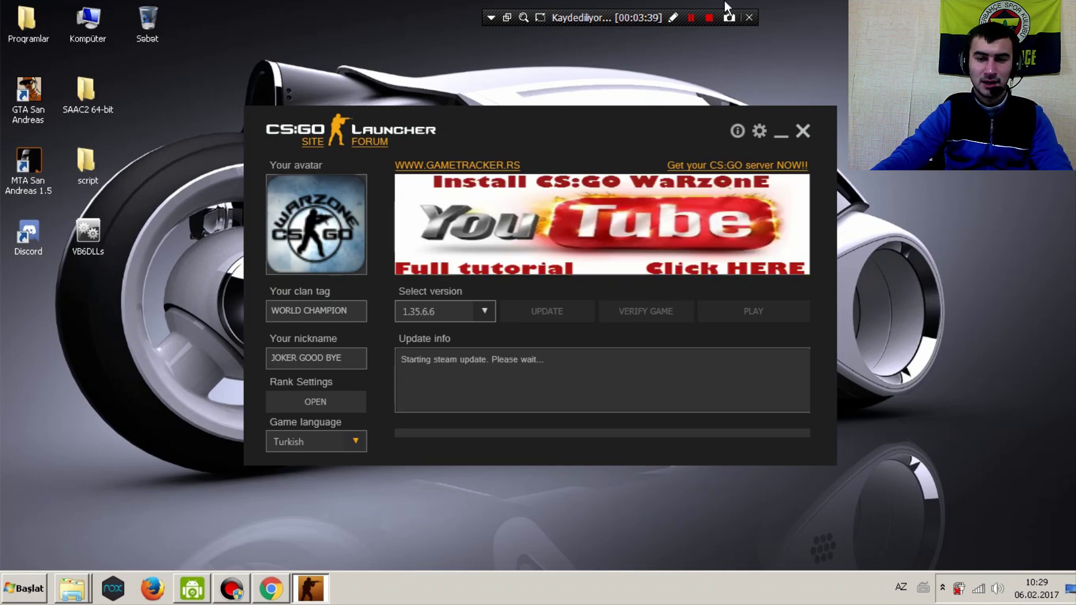
{"action": "left_click", "coordinate": [711, 17]}
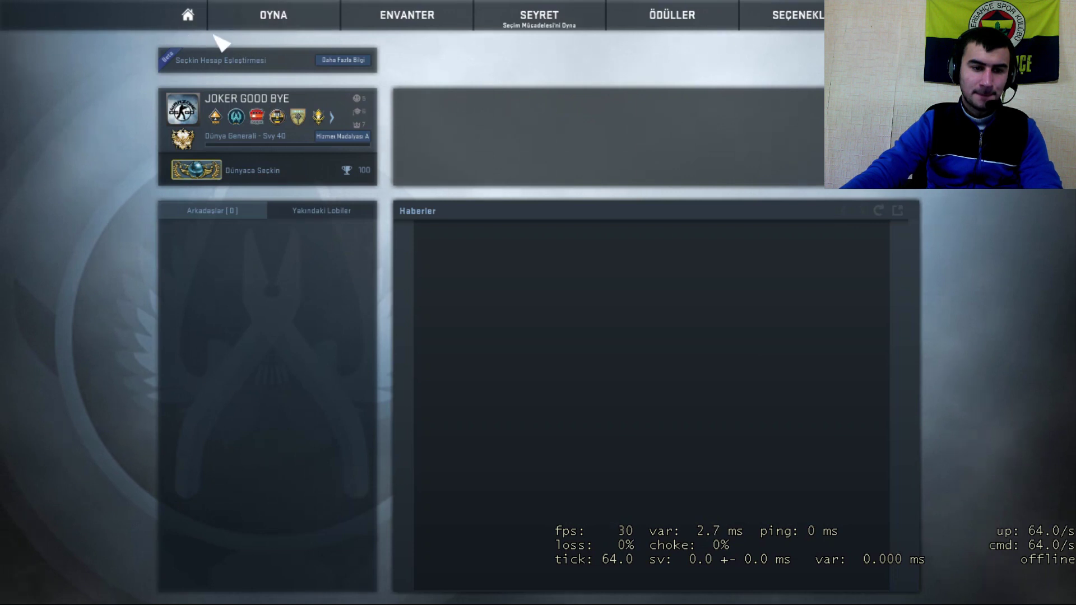
Step: Show the offline bots map selection (Botlarla Çevrimdışı) and open the community servers browser (Topluluk Sunucuları)
{"action": "left_click", "coordinate": [260, 17]}
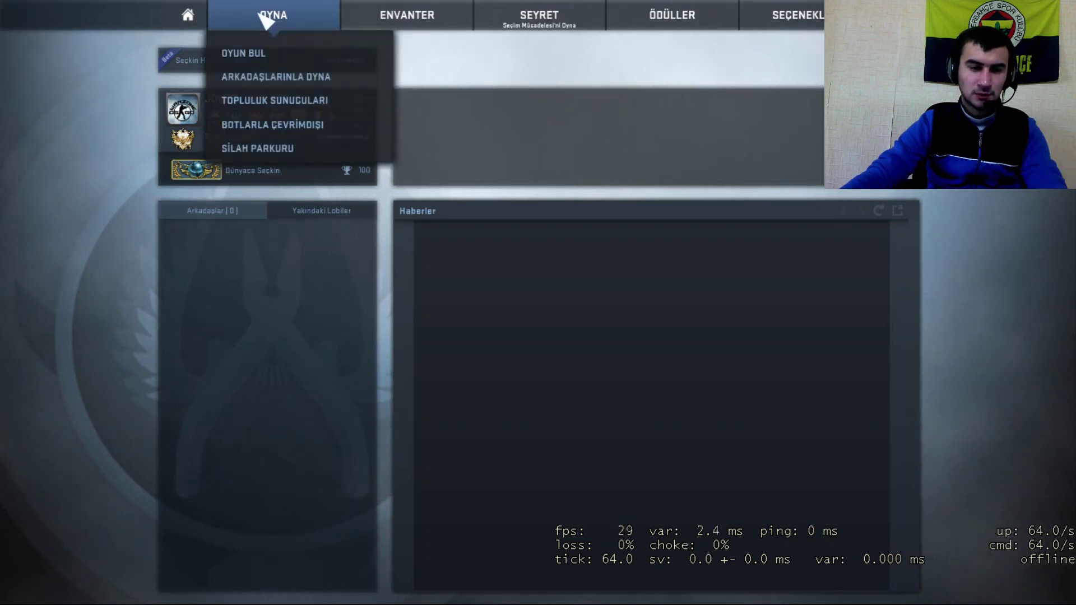
{"action": "left_click", "coordinate": [256, 127]}
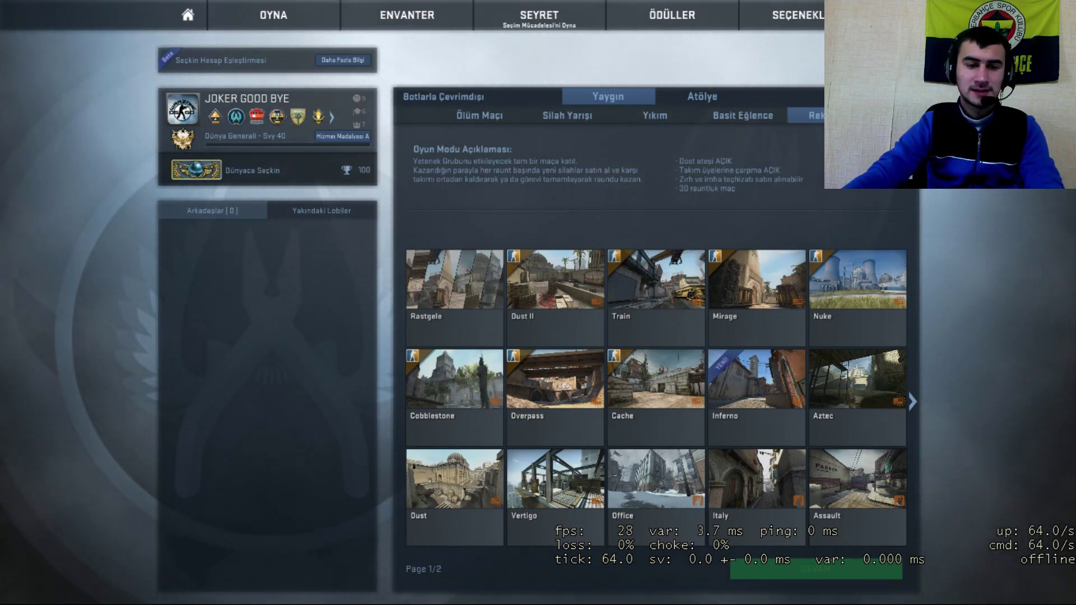
{"action": "left_click", "coordinate": [294, 24]}
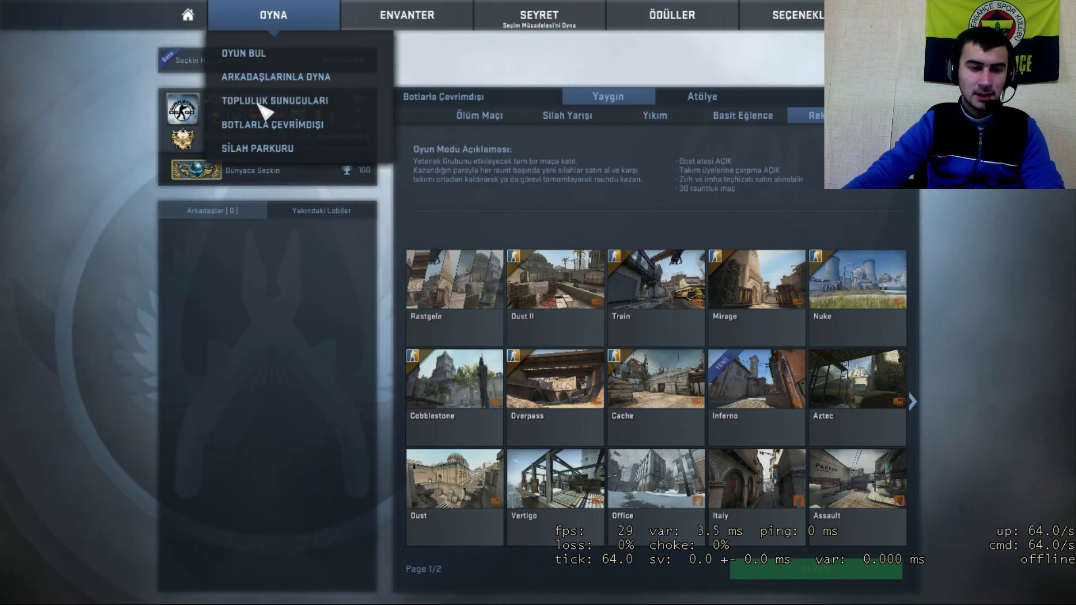
{"action": "left_click", "coordinate": [259, 104]}
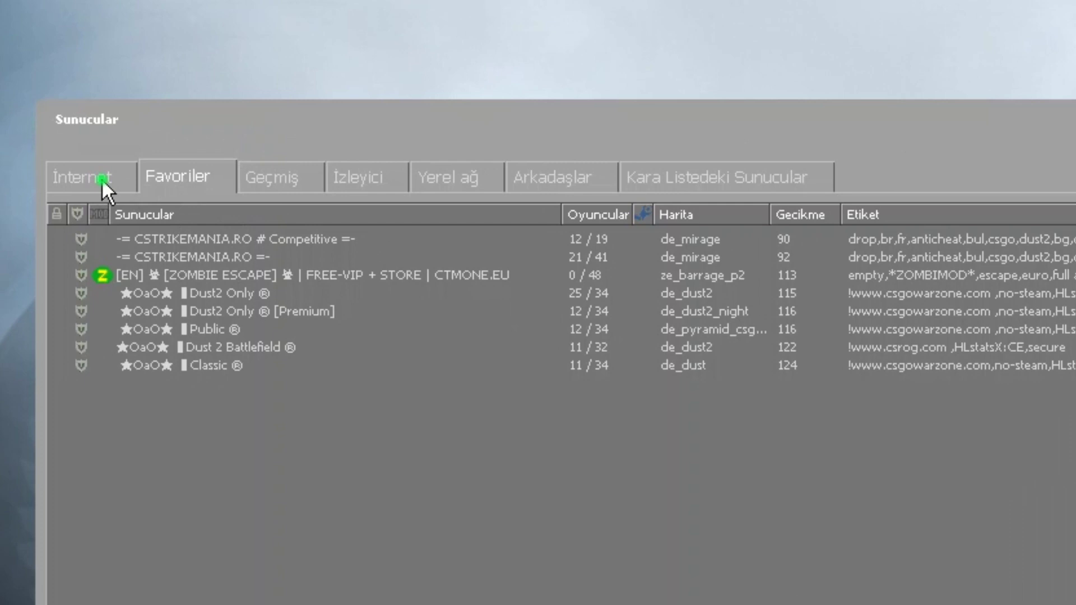
Step: Look through the server browser's Internet, local network, spectator, history, friends, blacklisted and favourite server lists
{"action": "left_click", "coordinate": [149, 141]}
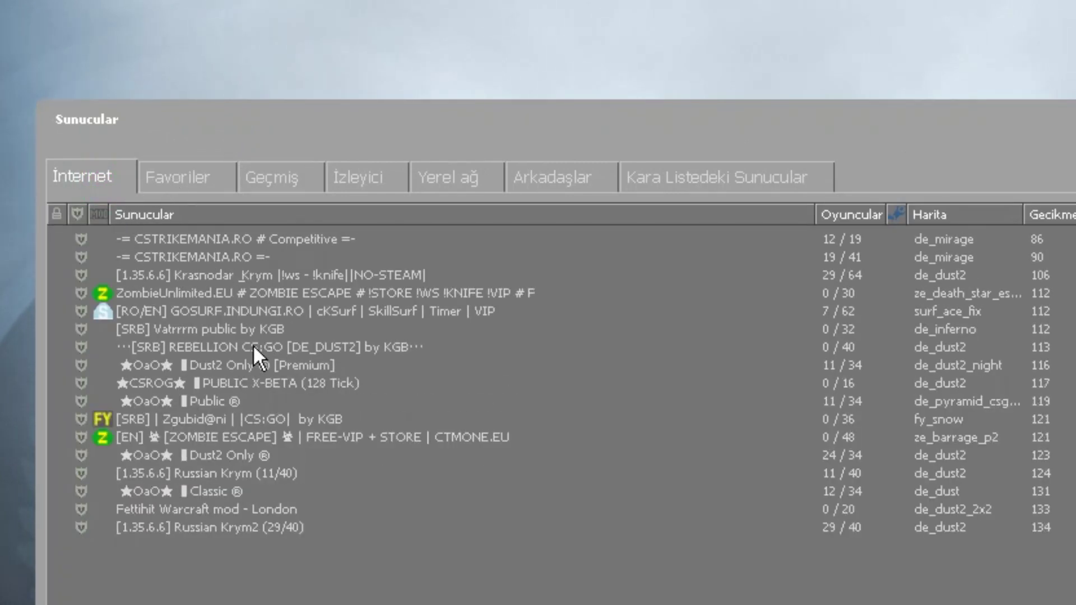
{"action": "left_click", "coordinate": [261, 472]}
{"action": "left_click", "coordinate": [457, 180]}
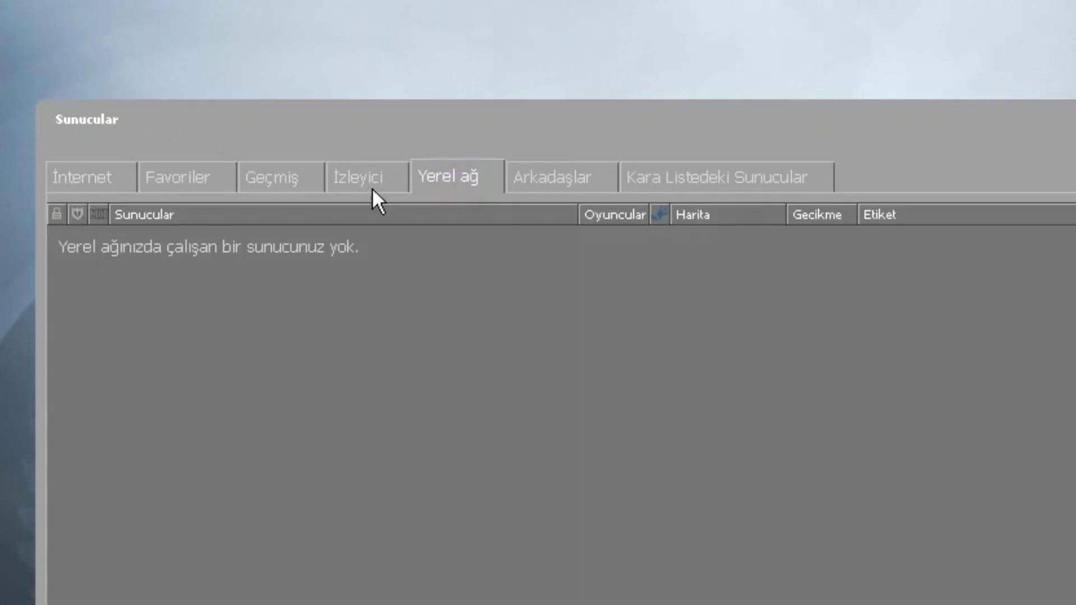
{"action": "left_click", "coordinate": [335, 173]}
{"action": "left_click", "coordinate": [283, 179]}
{"action": "left_click", "coordinate": [568, 178]}
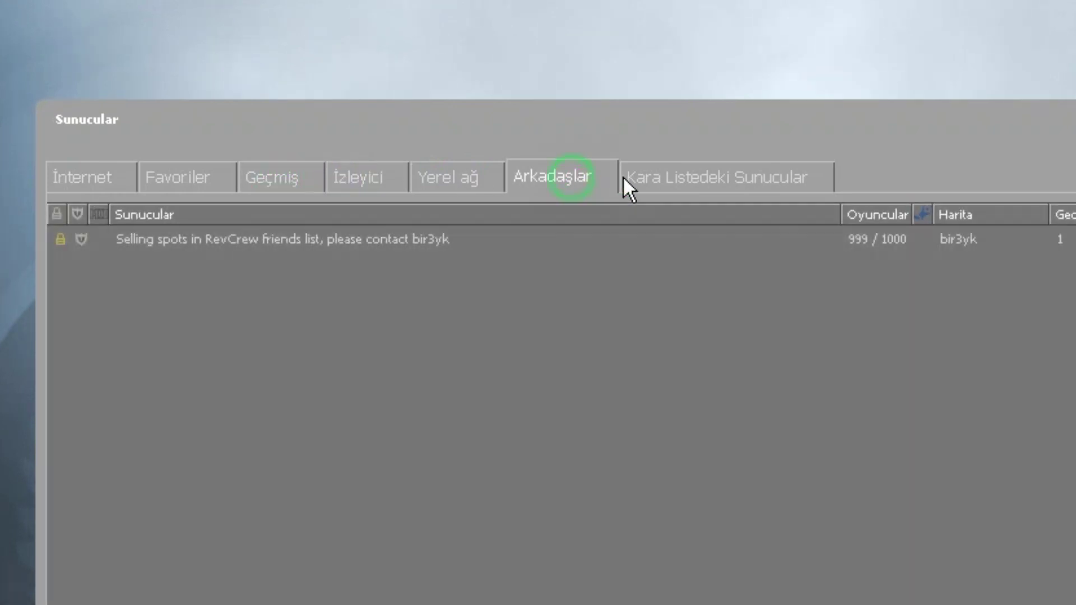
{"action": "left_click", "coordinate": [706, 176]}
{"action": "left_click", "coordinate": [187, 195]}
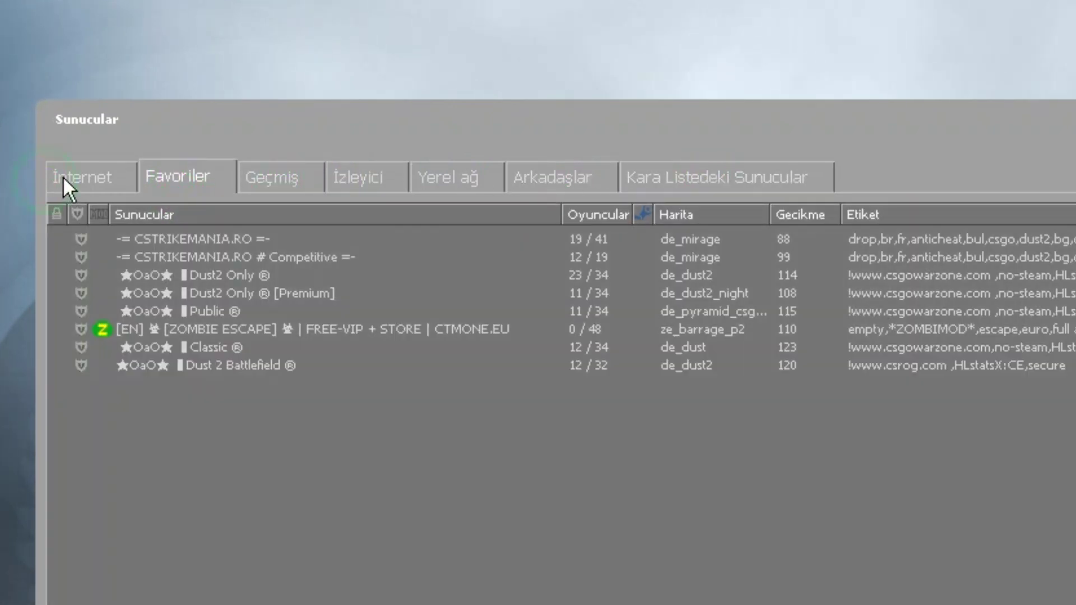
Step: Examine the Internet servers, including the CSTRIKEMANIA.RO and Zombie Escape entries, and compare them with the favourites
{"action": "left_click", "coordinate": [67, 175]}
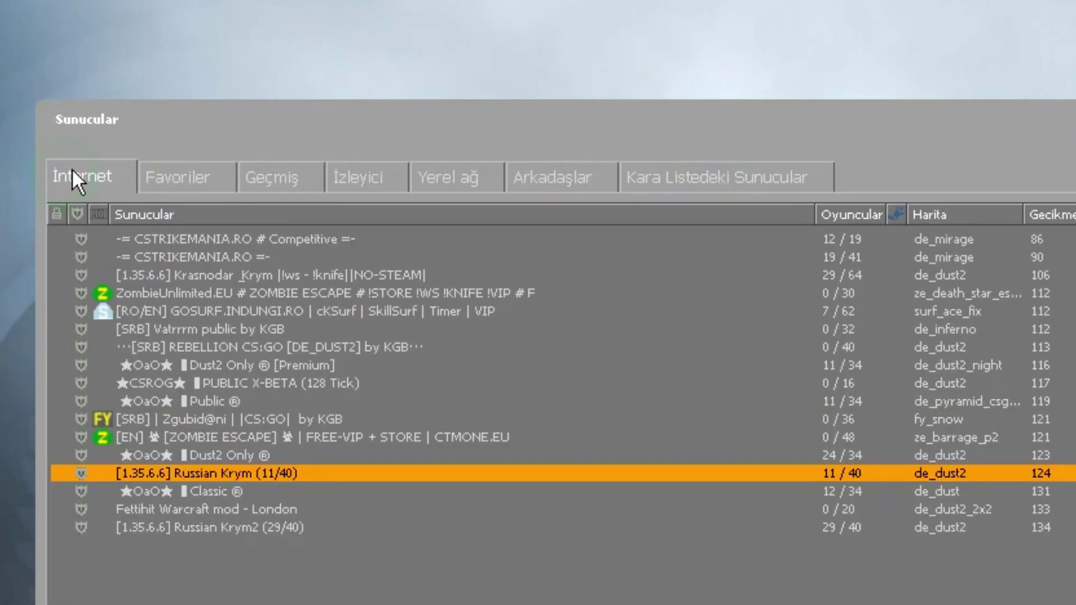
{"action": "left_click", "coordinate": [155, 246]}
{"action": "left_click", "coordinate": [156, 260]}
{"action": "left_click", "coordinate": [173, 437]}
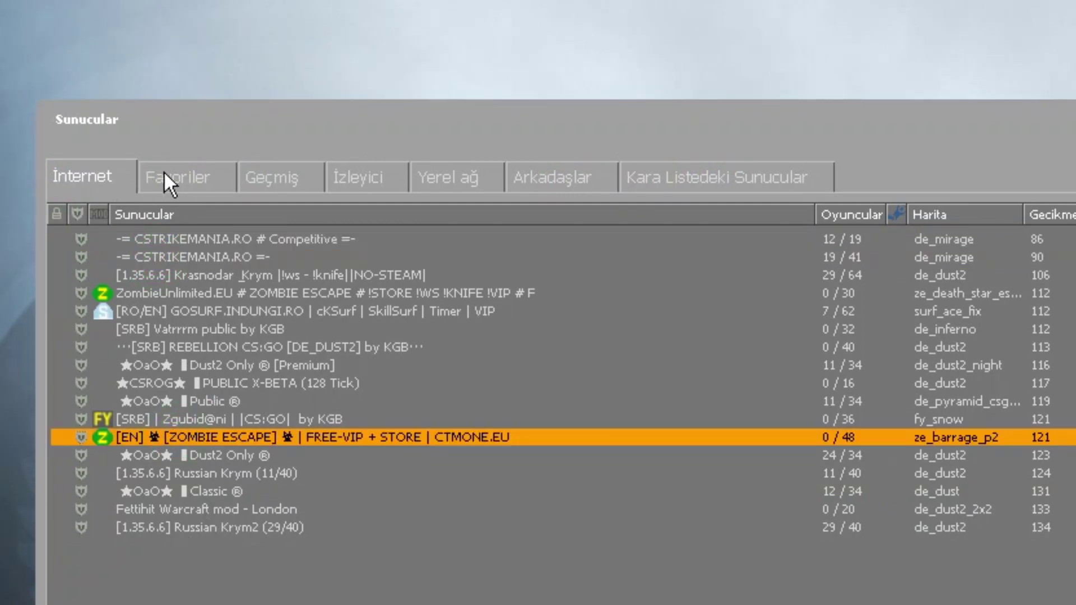
{"action": "left_click", "coordinate": [179, 180]}
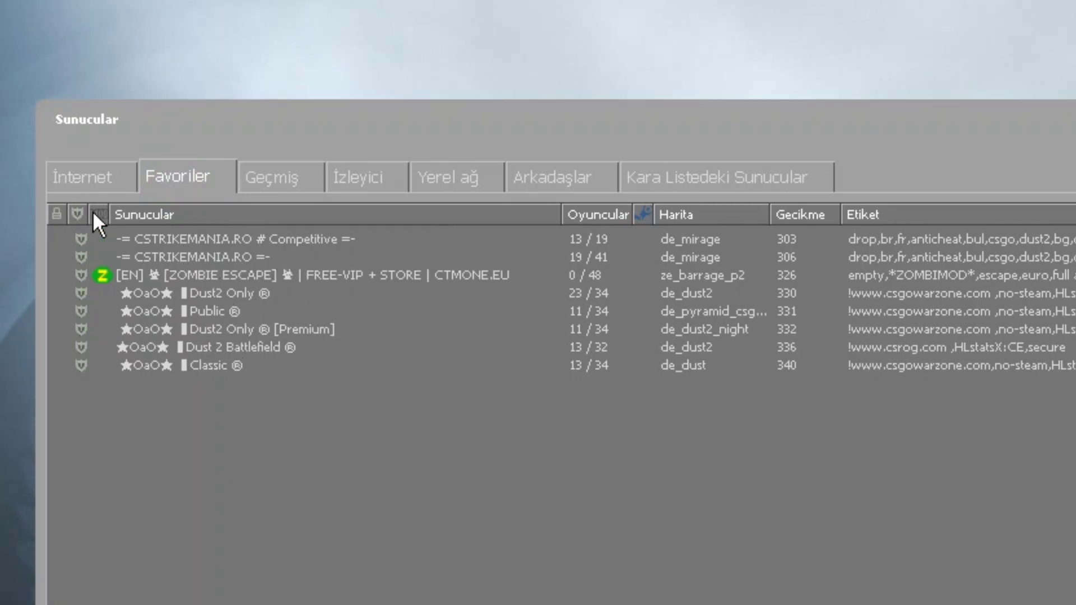
{"action": "left_click", "coordinate": [92, 178]}
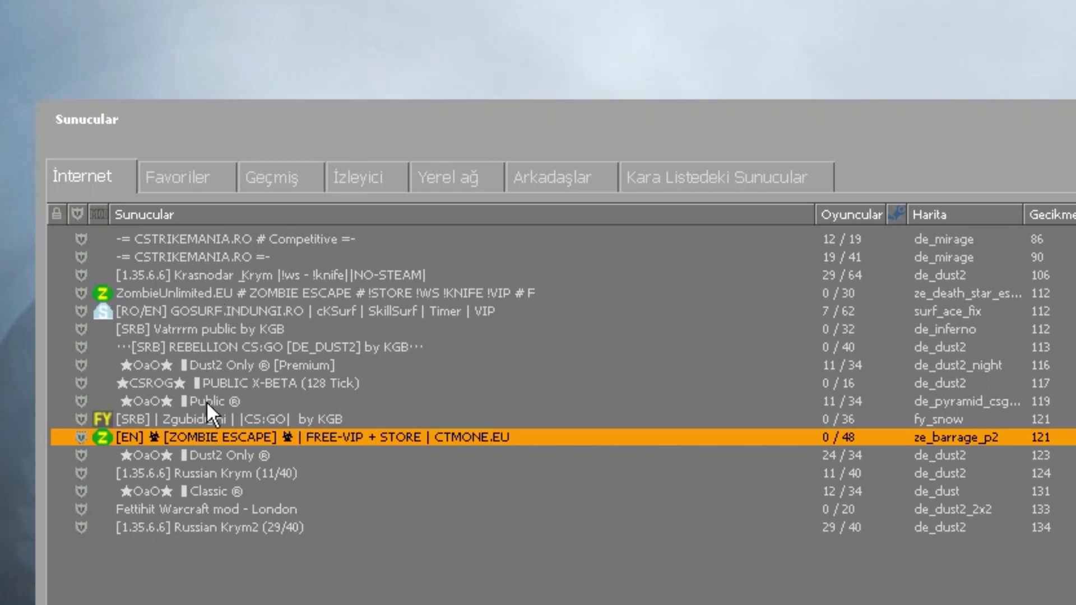
Step: Connect to the Dust 2 Battlefield server from the favourites, reopening the community servers browser to join it again
{"action": "left_click", "coordinate": [175, 179]}
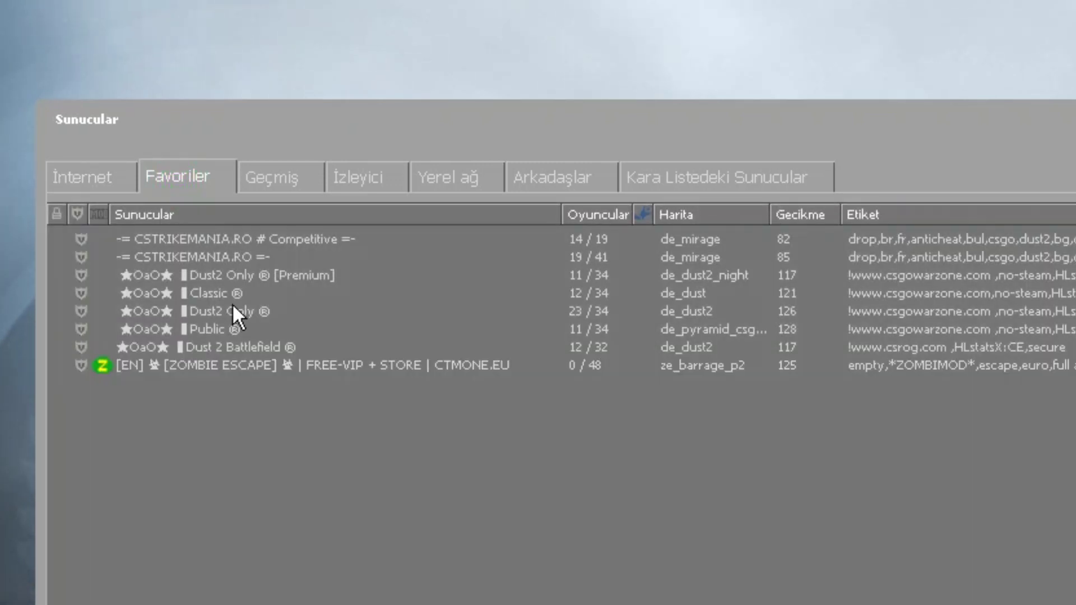
{"action": "double_click", "coordinate": [211, 348]}
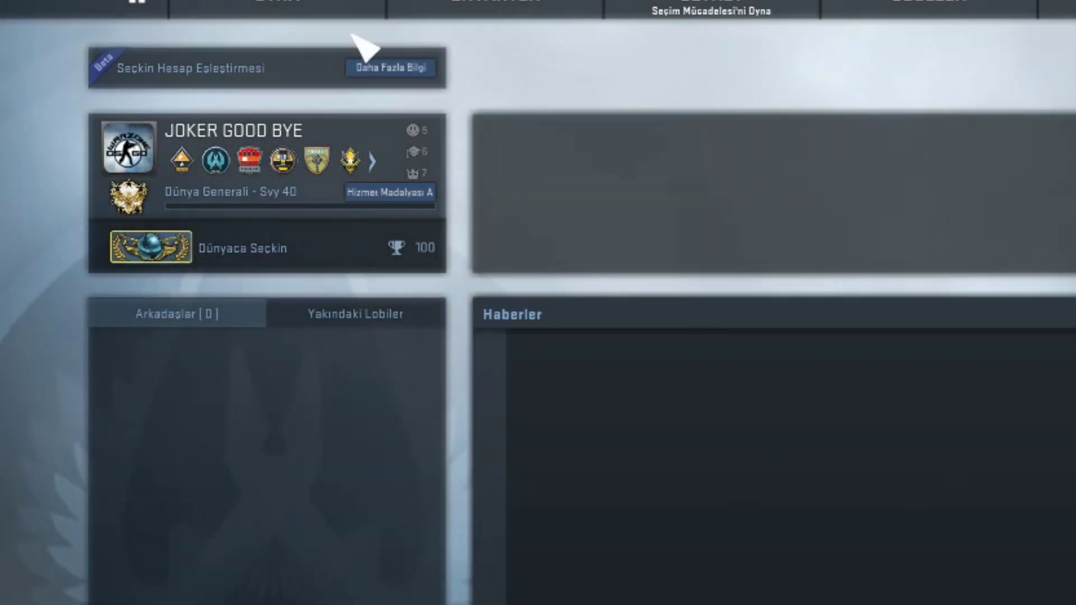
{"action": "left_click", "coordinate": [345, 6]}
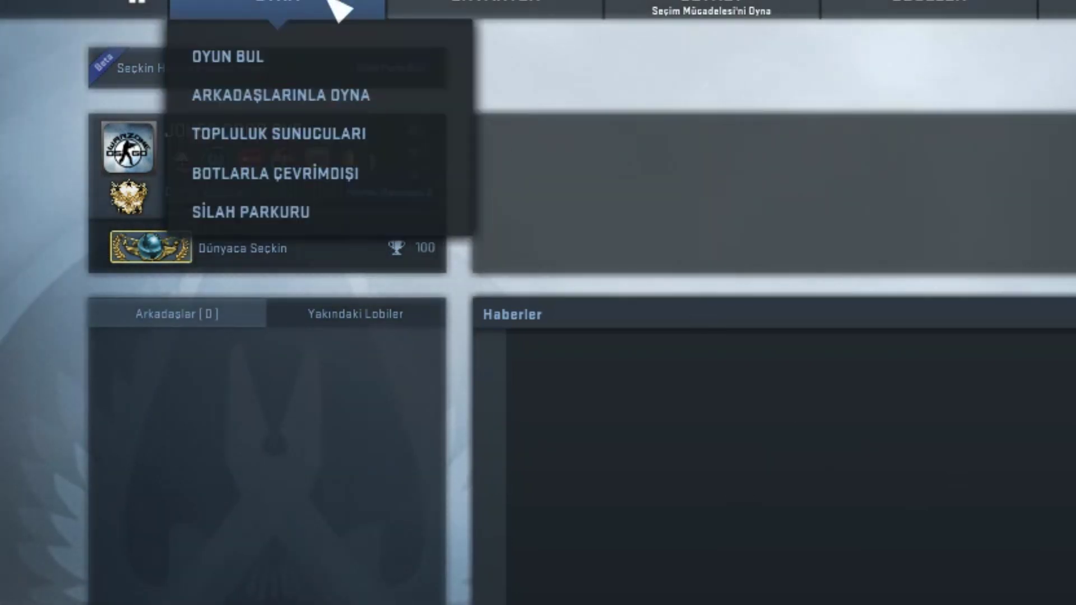
{"action": "left_click", "coordinate": [309, 144]}
{"action": "double_click", "coordinate": [266, 293]}
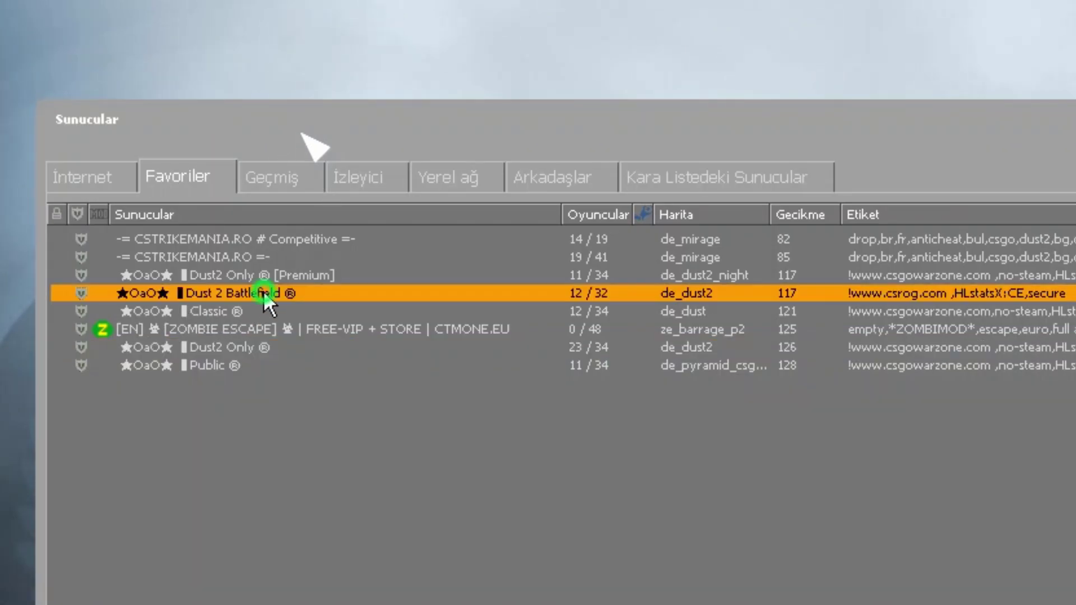